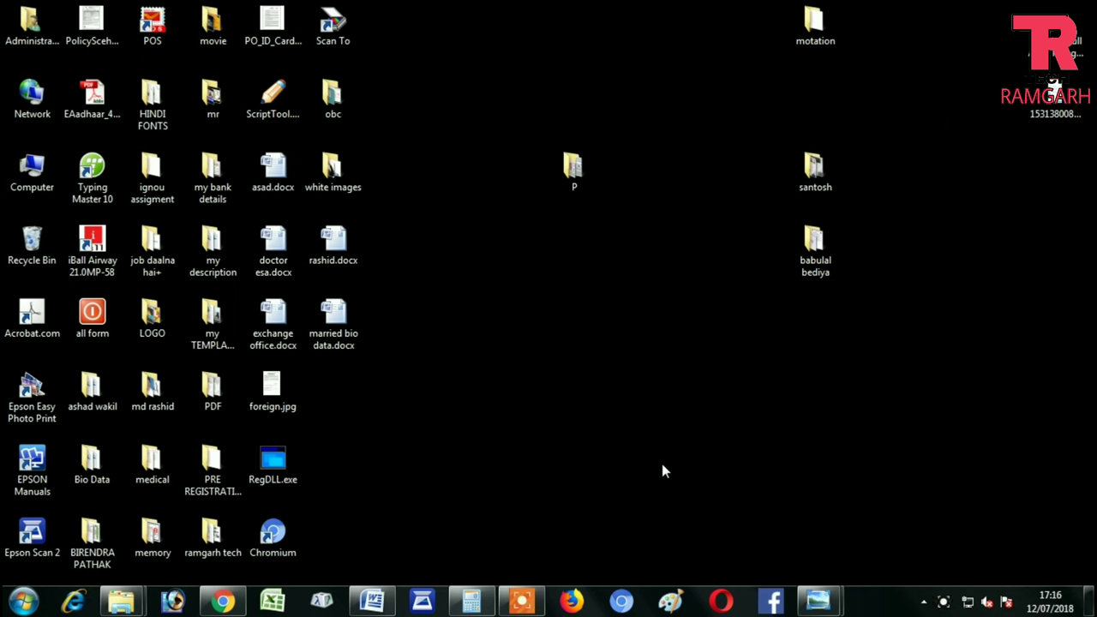
Refresh the Windows desktop four times, then launch Photoshop from the taskbar.
right_click(514, 266)
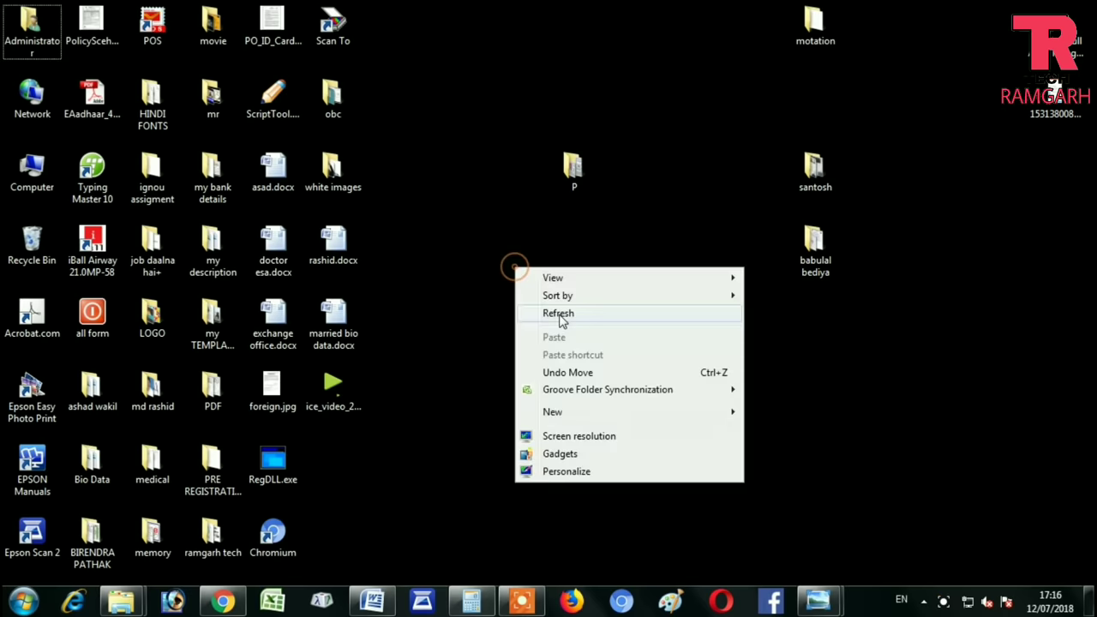
click(551, 311)
right_click(548, 297)
click(593, 342)
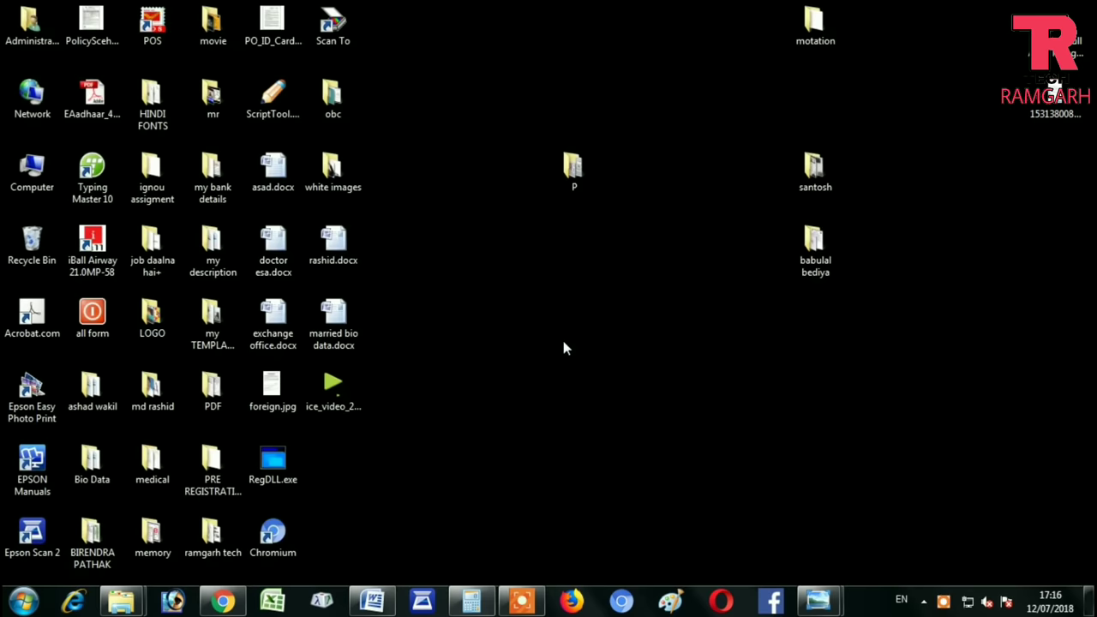
right_click(562, 340)
click(642, 393)
right_click(489, 248)
click(532, 297)
click(175, 602)
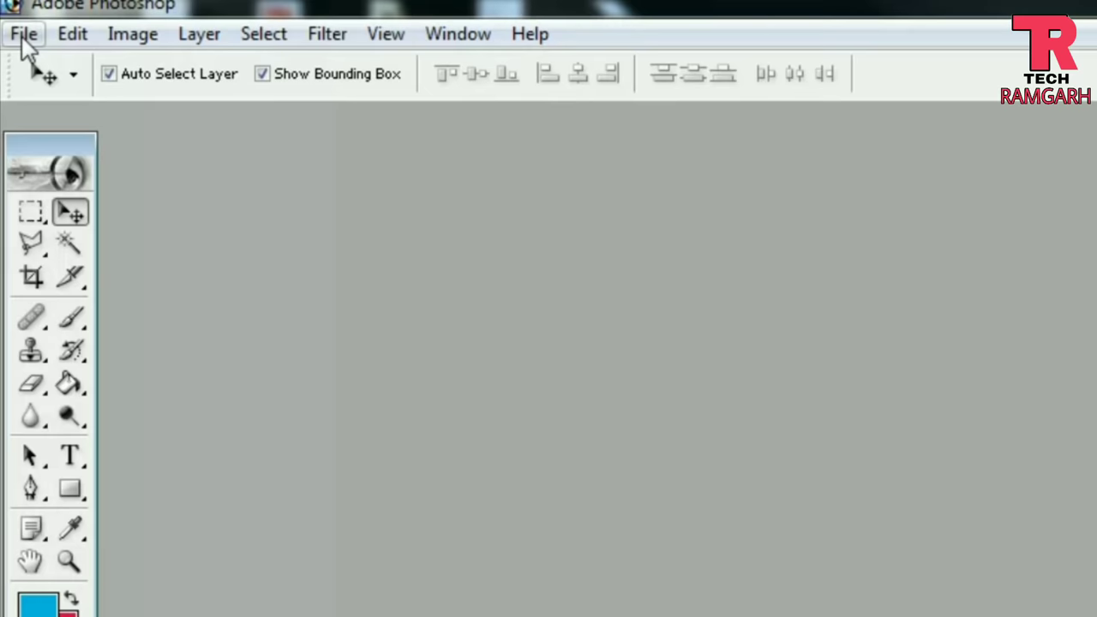
Open profile_MEERA 1.jpg from the P folder on the Desktop.
click(15, 25)
click(43, 100)
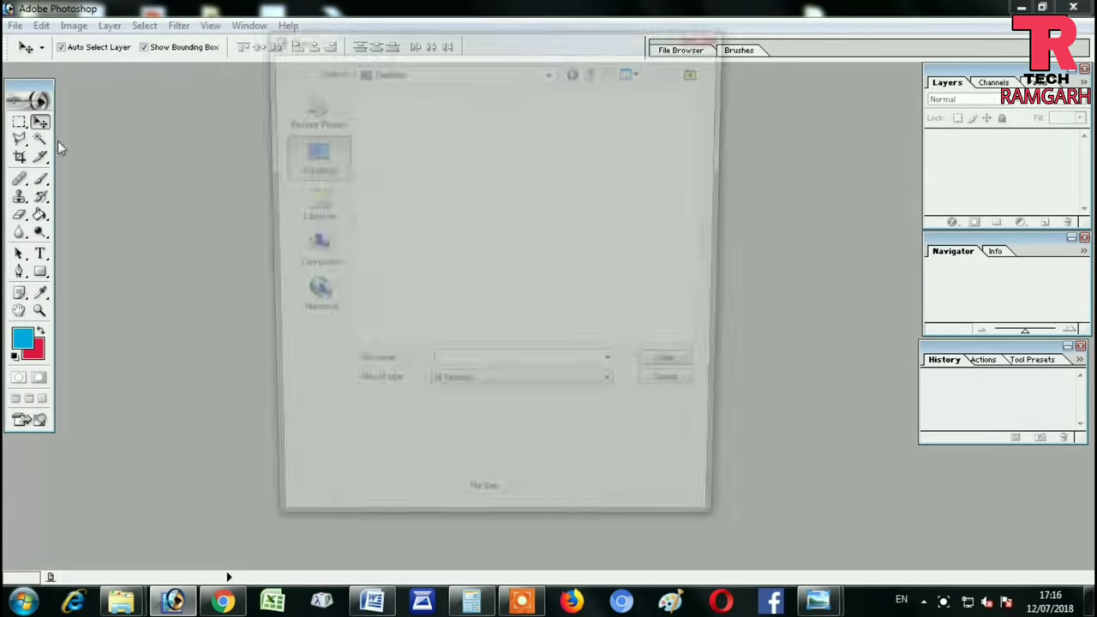
scroll(474, 293, down, 2)
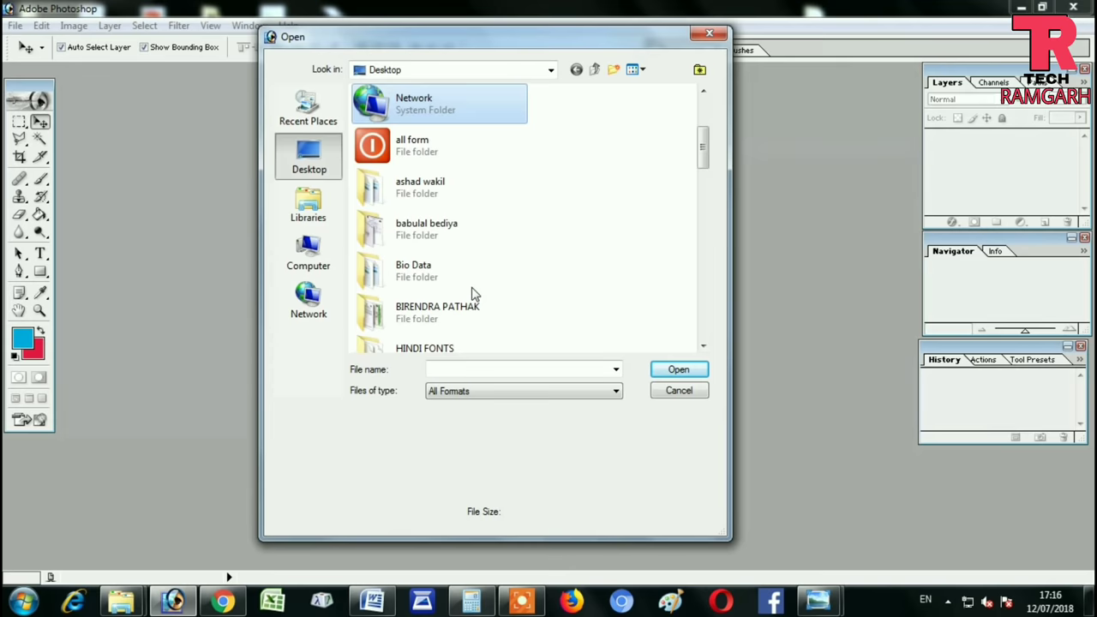
scroll(471, 294, down, 5)
scroll(470, 294, down, 5)
scroll(470, 294, down, 1)
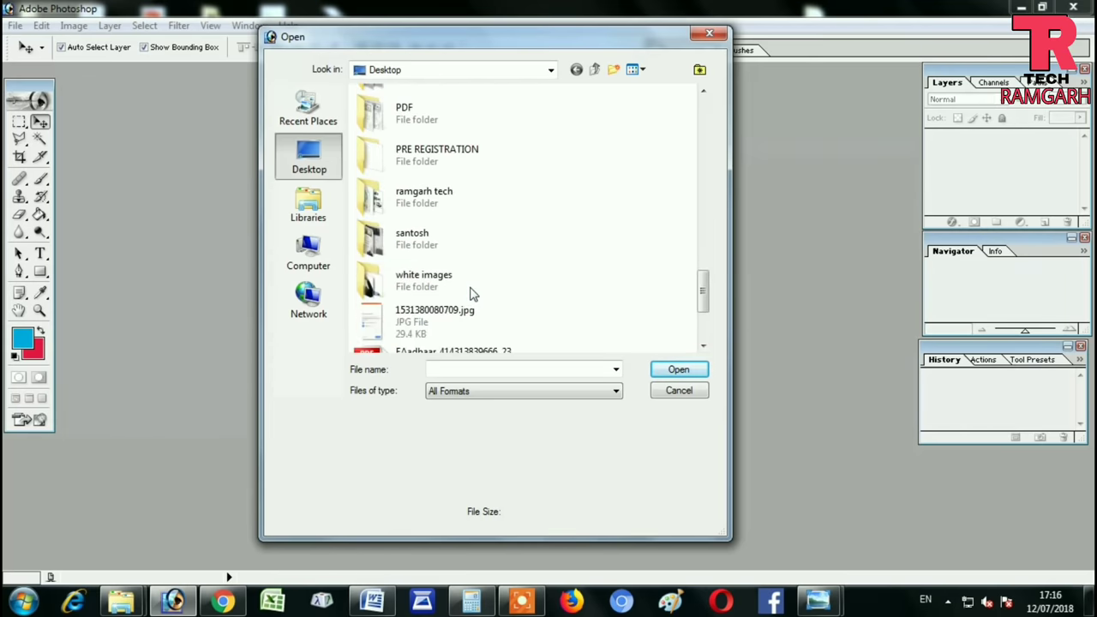
scroll(471, 294, down, 4)
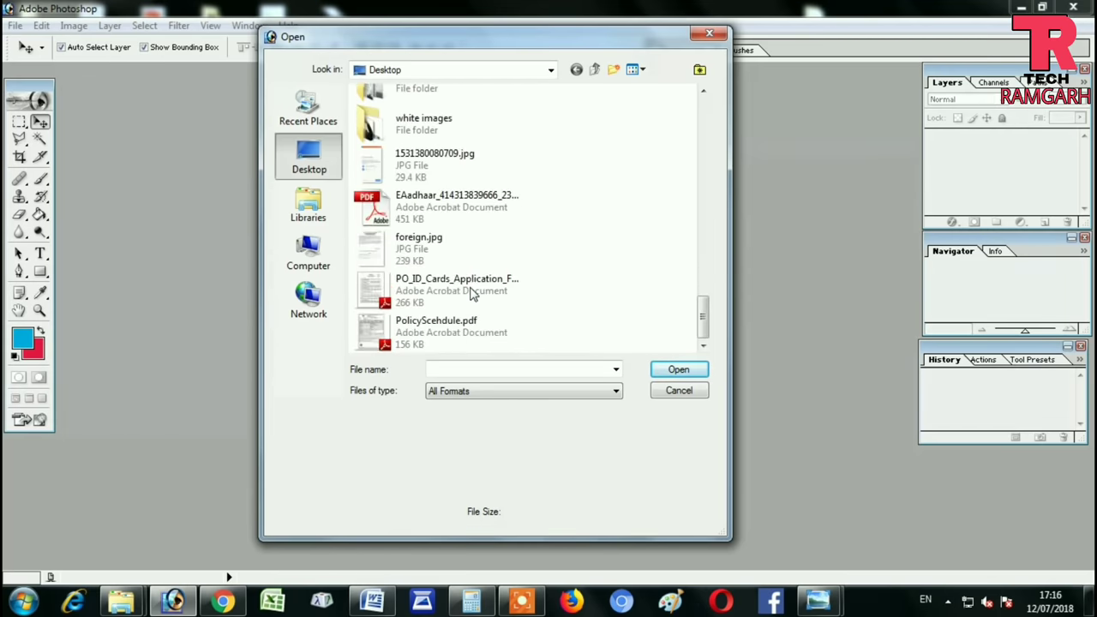
scroll(471, 294, up, 3)
scroll(472, 294, up, 3)
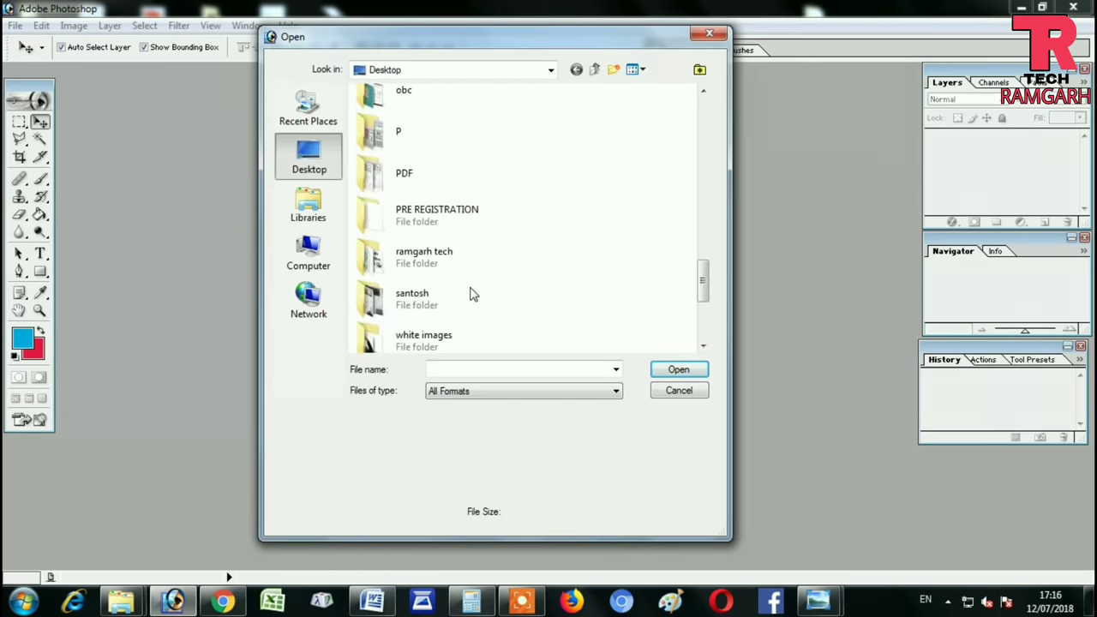
double_click(416, 144)
double_click(387, 238)
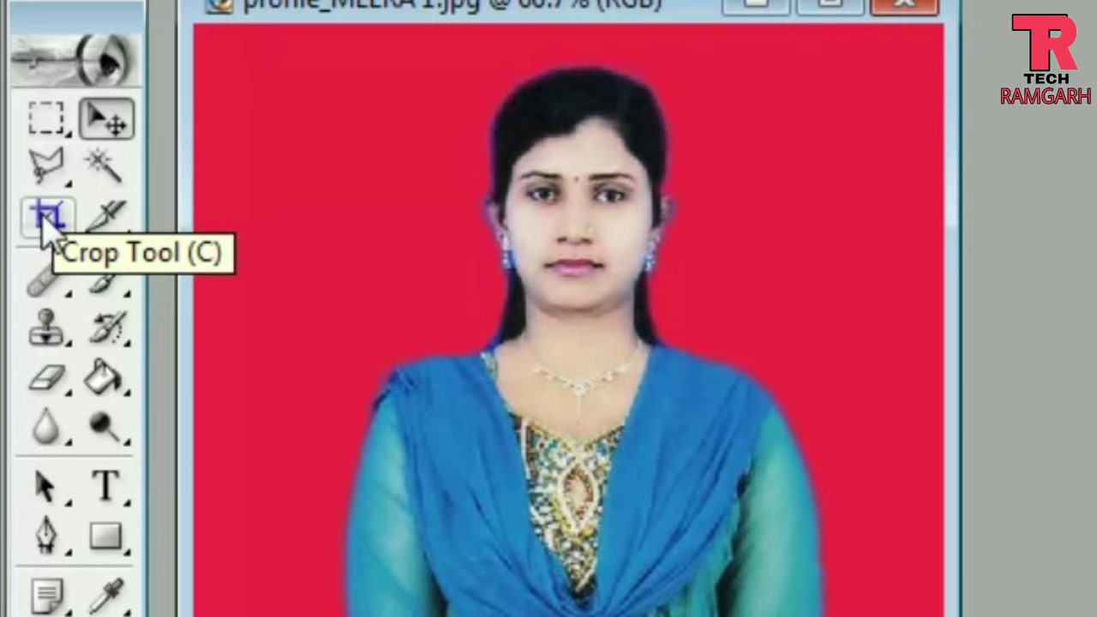
Use the Crop Tool at 1.5 in × 2 in, 200 pixels/inch, framing the head and shoulders.
click(45, 225)
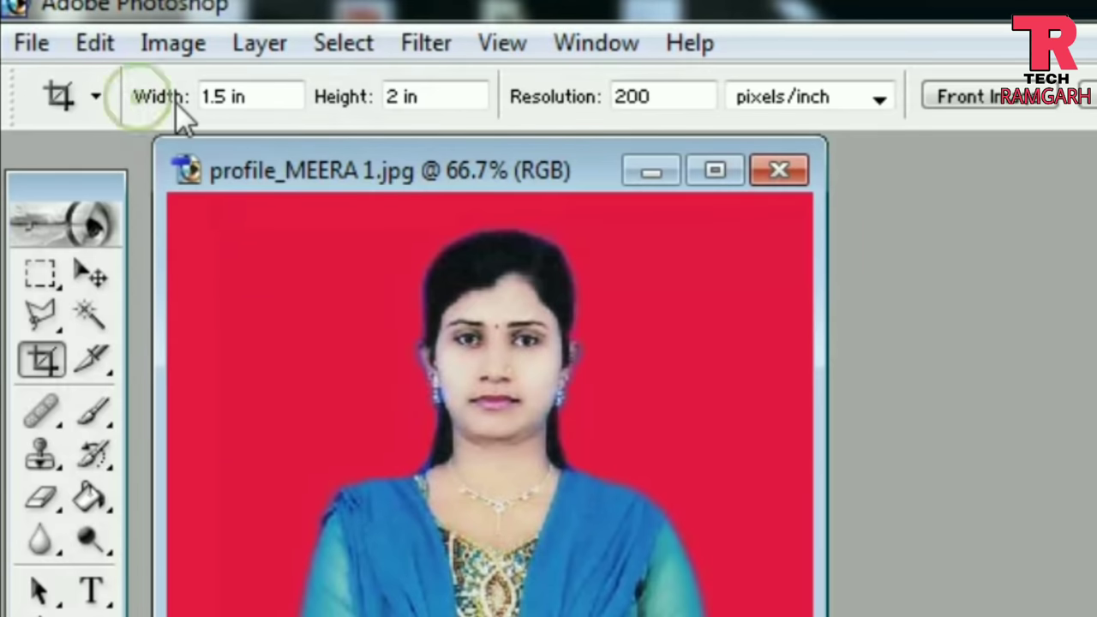
click(245, 101)
drag(269, 99, 175, 104)
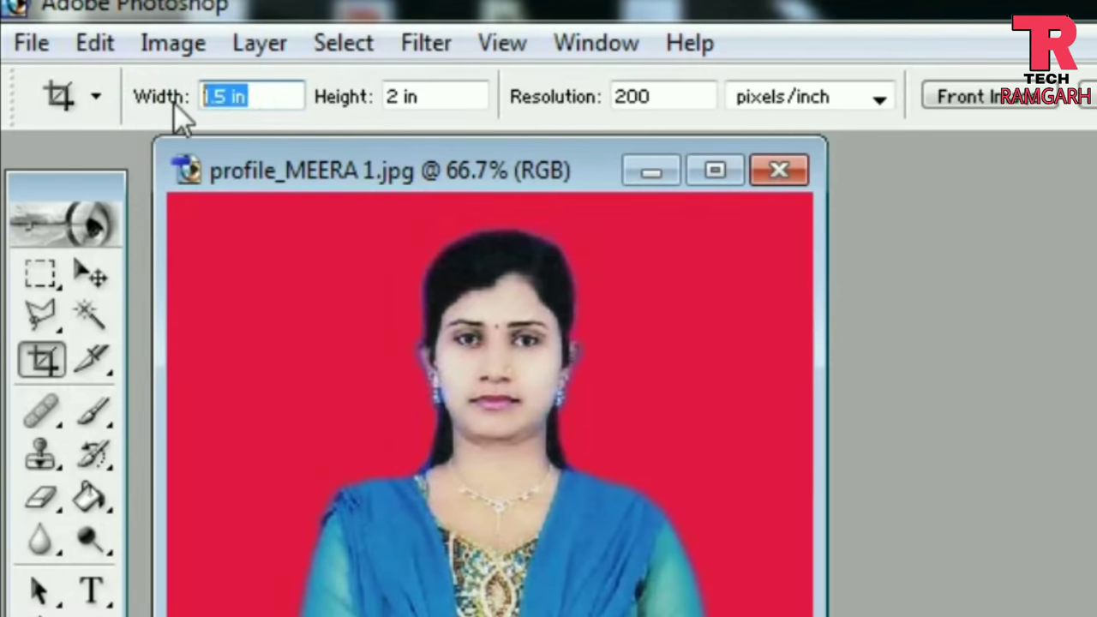
click(228, 104)
drag(459, 103, 359, 113)
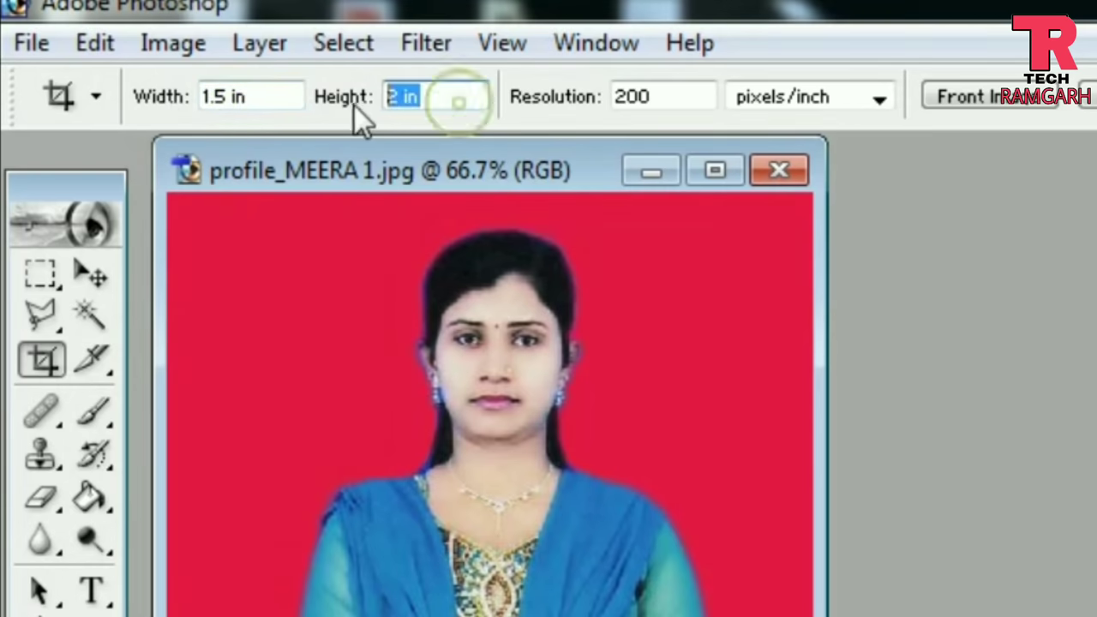
click(390, 98)
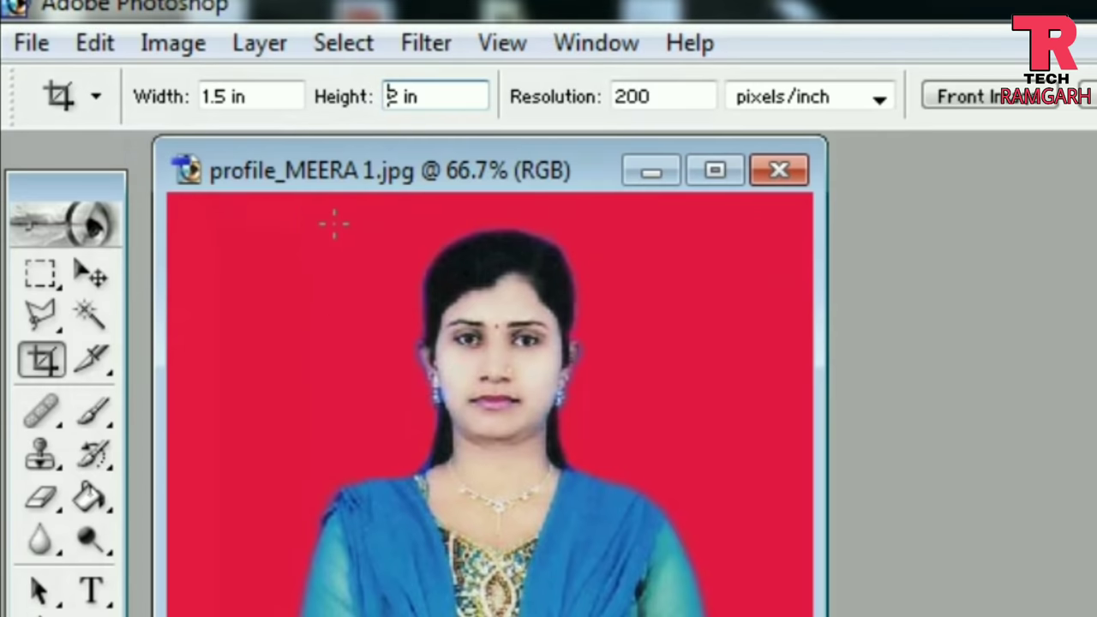
mouse_move(333, 225)
mouse_down()
mouse_move(310, 276)
mouse_move(327, 293)
mouse_up()
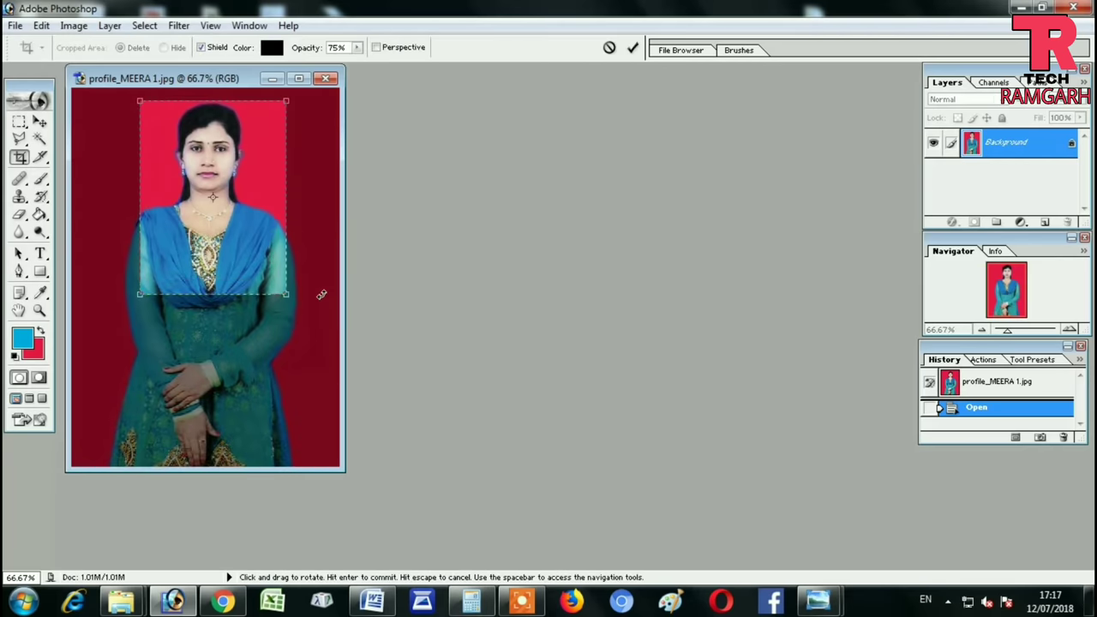
Nudge the crop frame left and up to centre the face, commit it, and reposition the window.
key(Left)
key(Left)
key(Left)
key(Left)
key(Left)
key(Left)
key(Left)
key(Left)
key(Left)
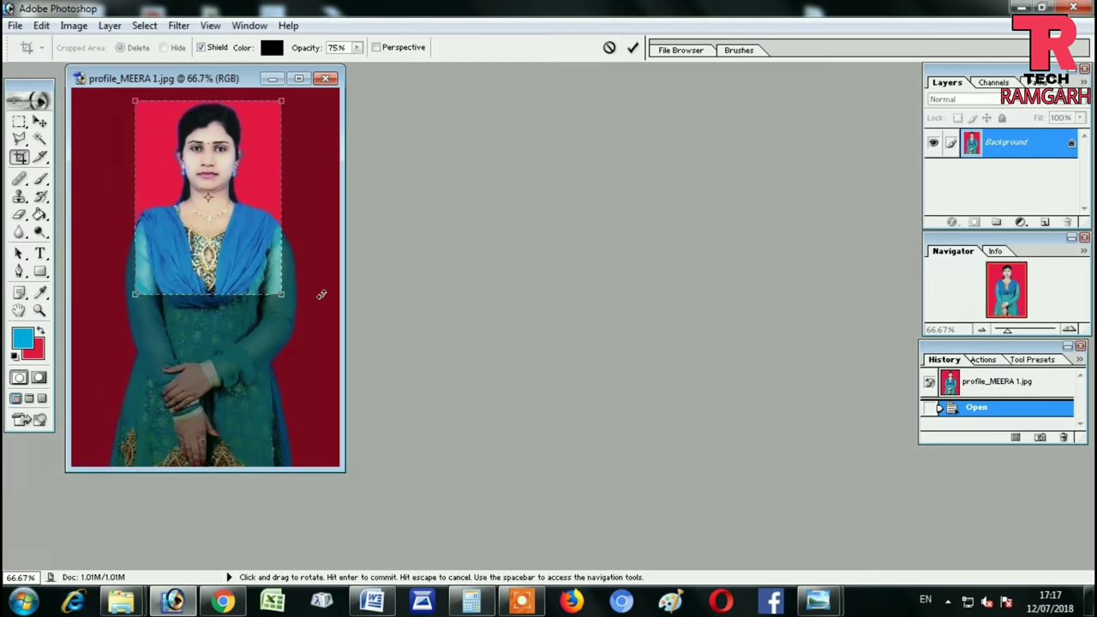
key(Left)
key(Up)
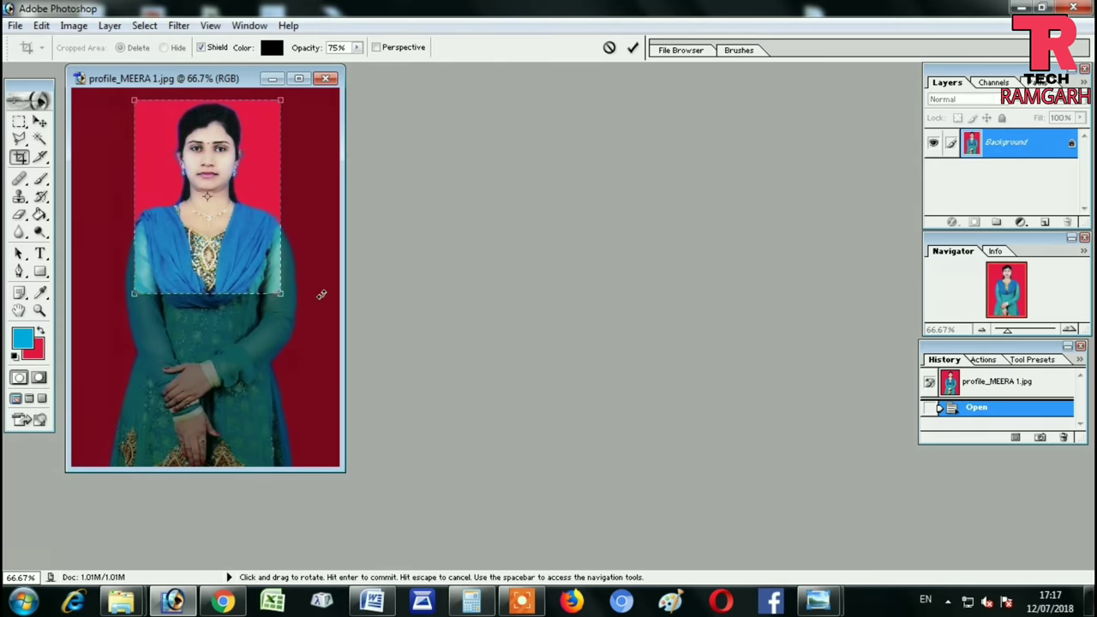
key(Up)
key(Up)
key(Up)
key(Up)
key(Up)
key(Up)
key(Up)
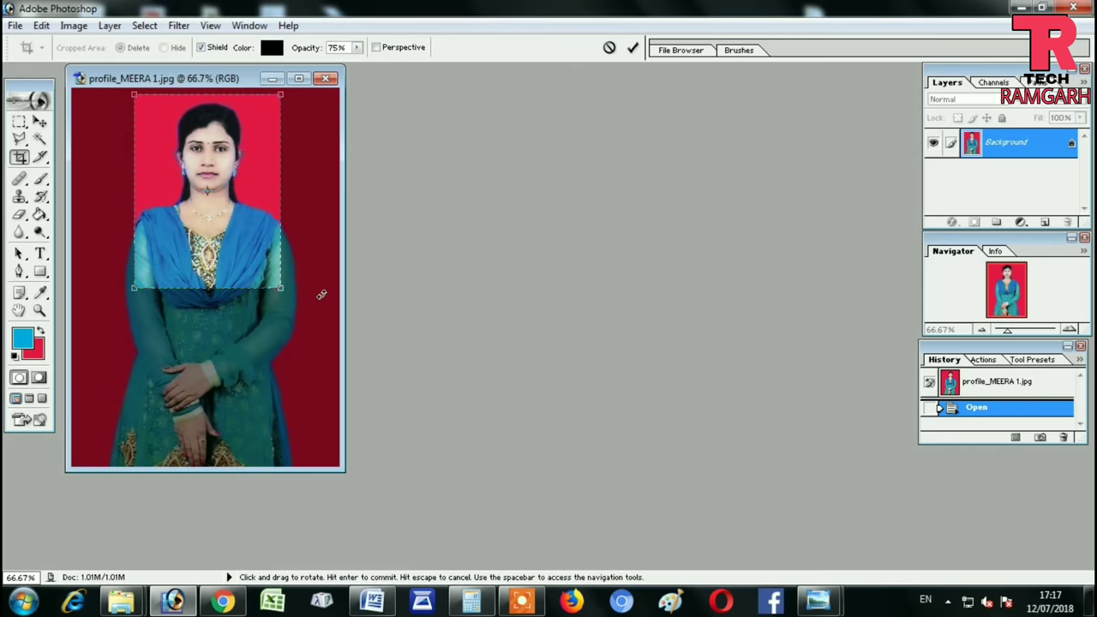
key(Left)
key(Left)
key(Return)
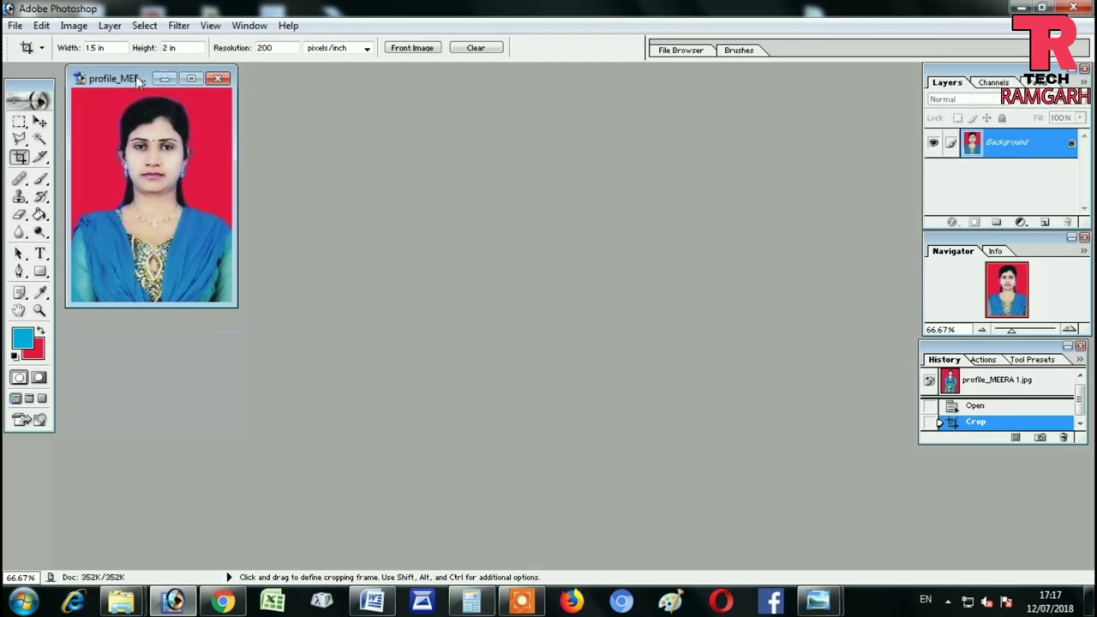
drag(137, 77, 190, 156)
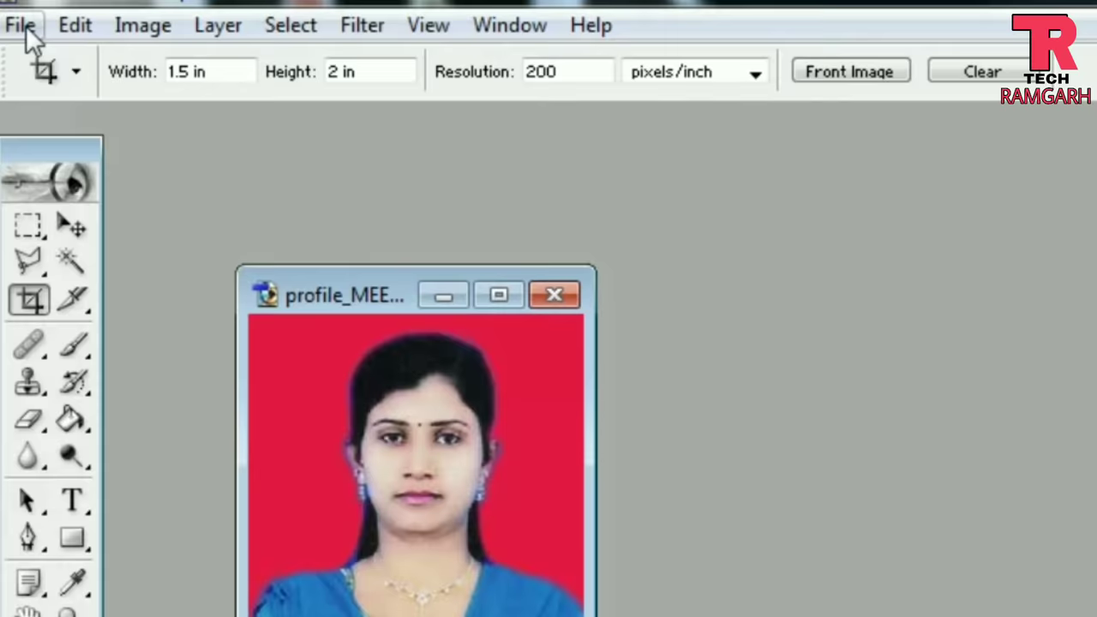
Create a new white A4 document (210 × 297 mm) at 200 pixels/inch.
click(20, 26)
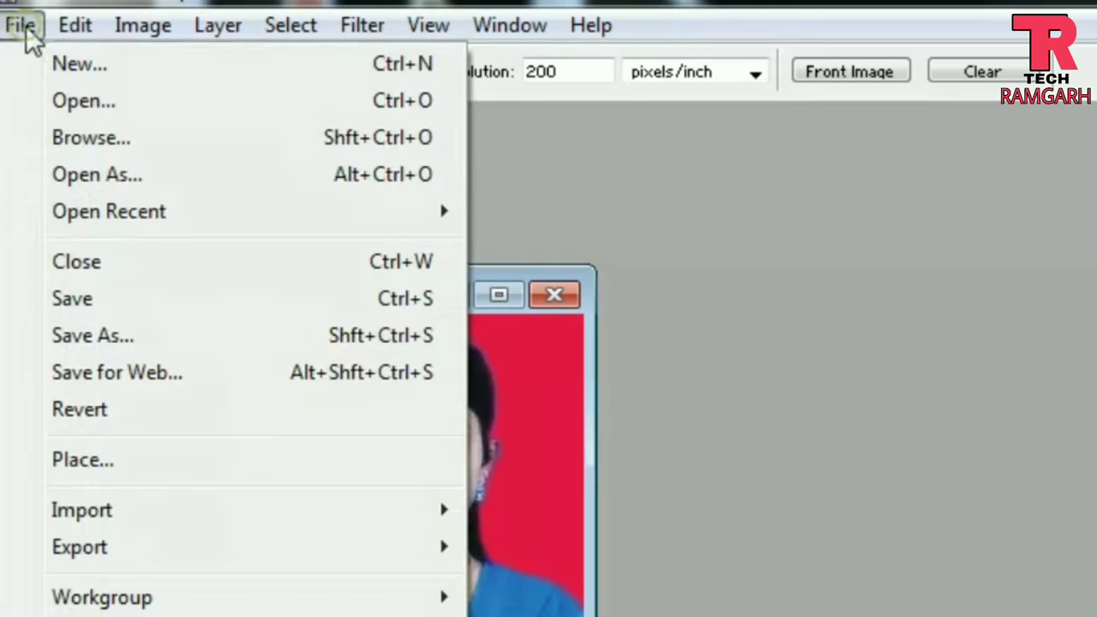
click(79, 64)
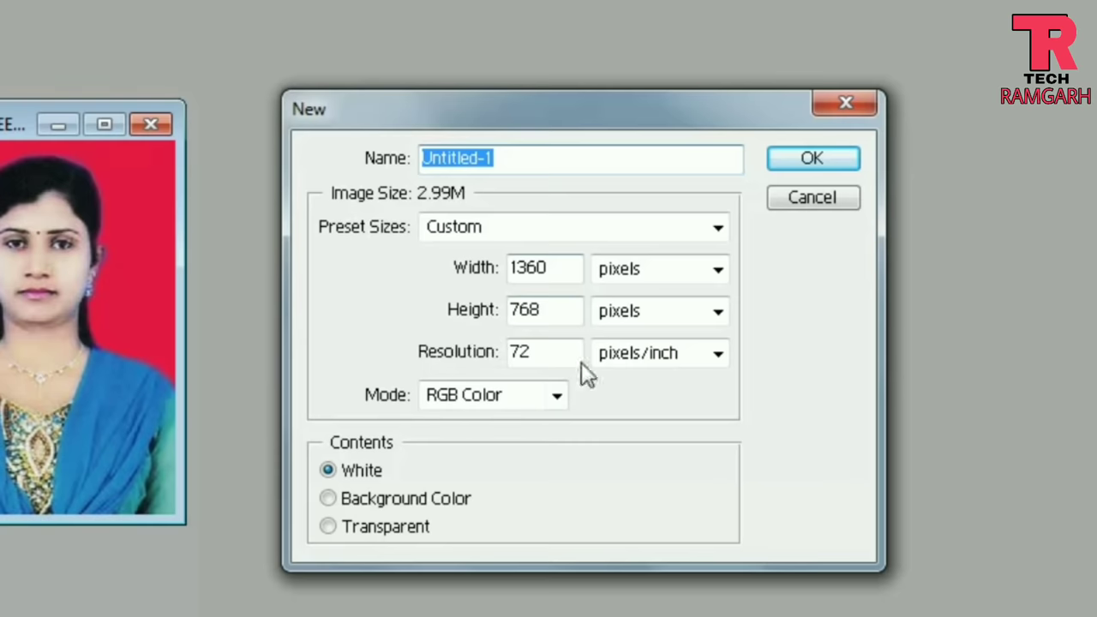
mouse_move(612, 118)
mouse_down()
mouse_move(559, 127)
mouse_move(549, 97)
mouse_up()
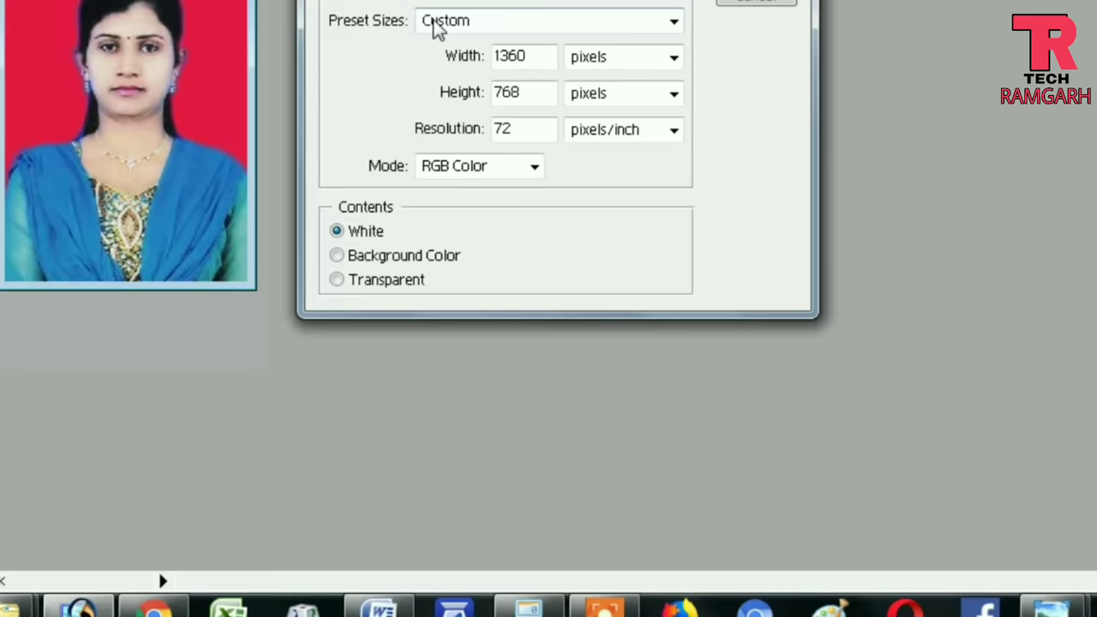
click(468, 29)
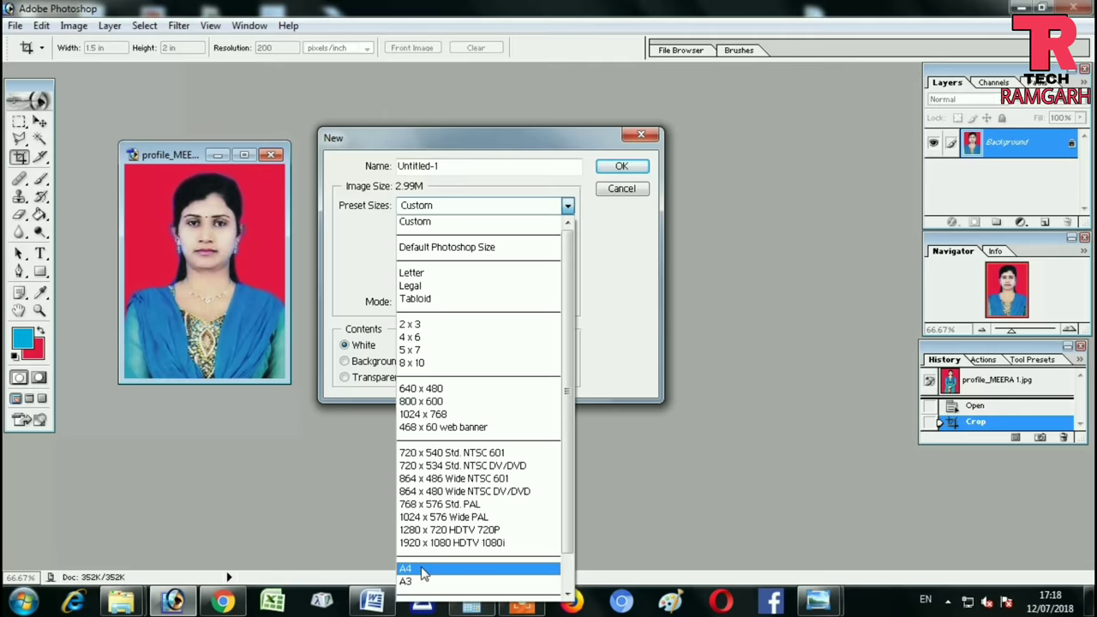
click(423, 569)
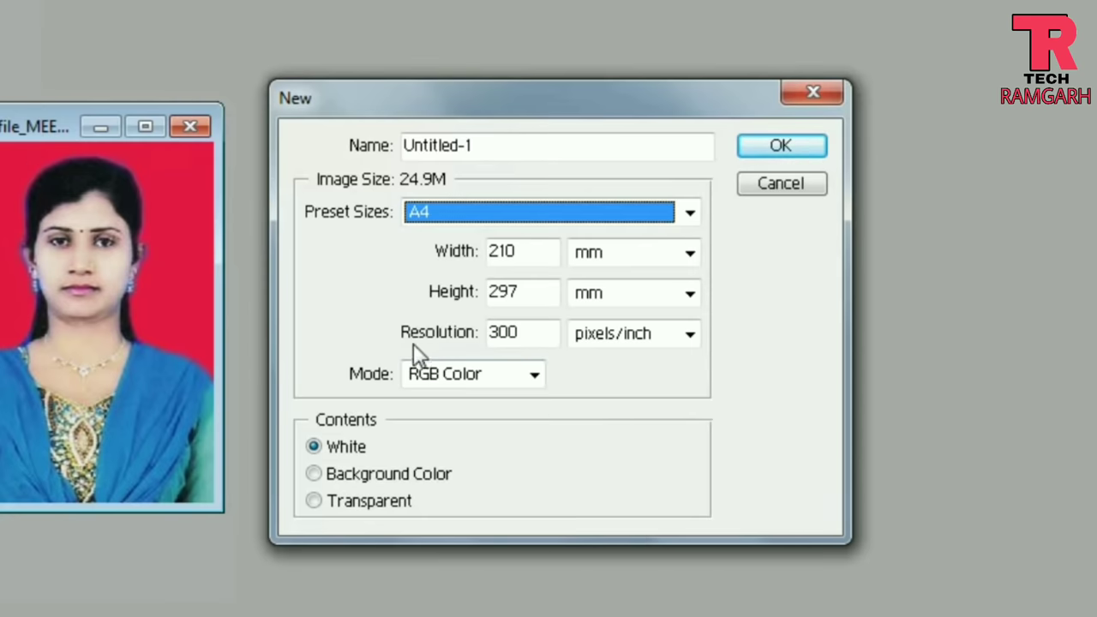
double_click(504, 334)
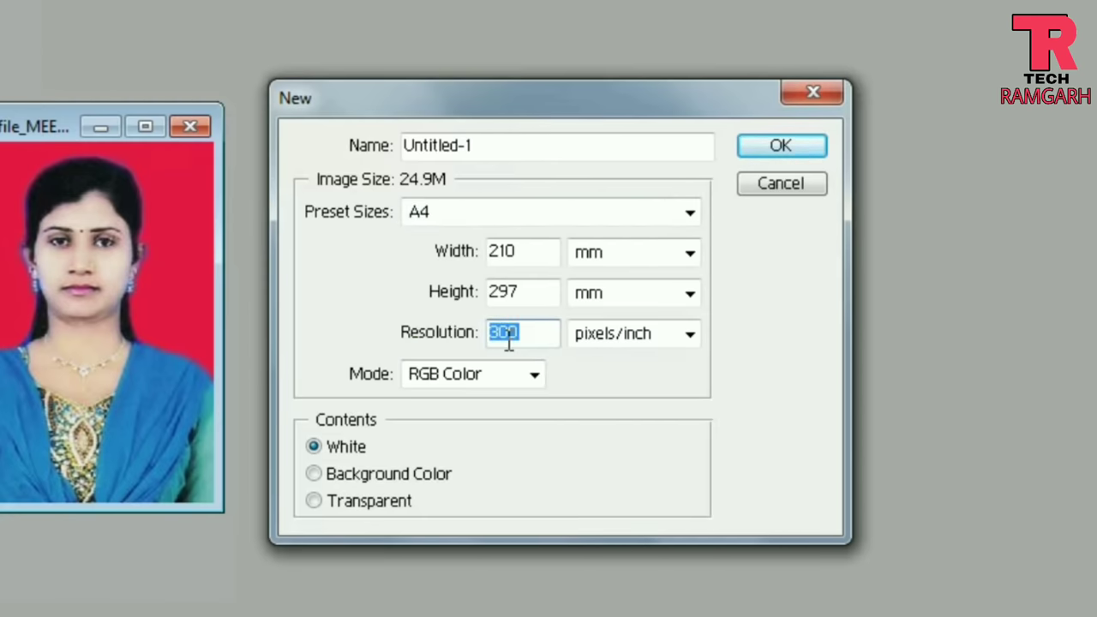
text(2)
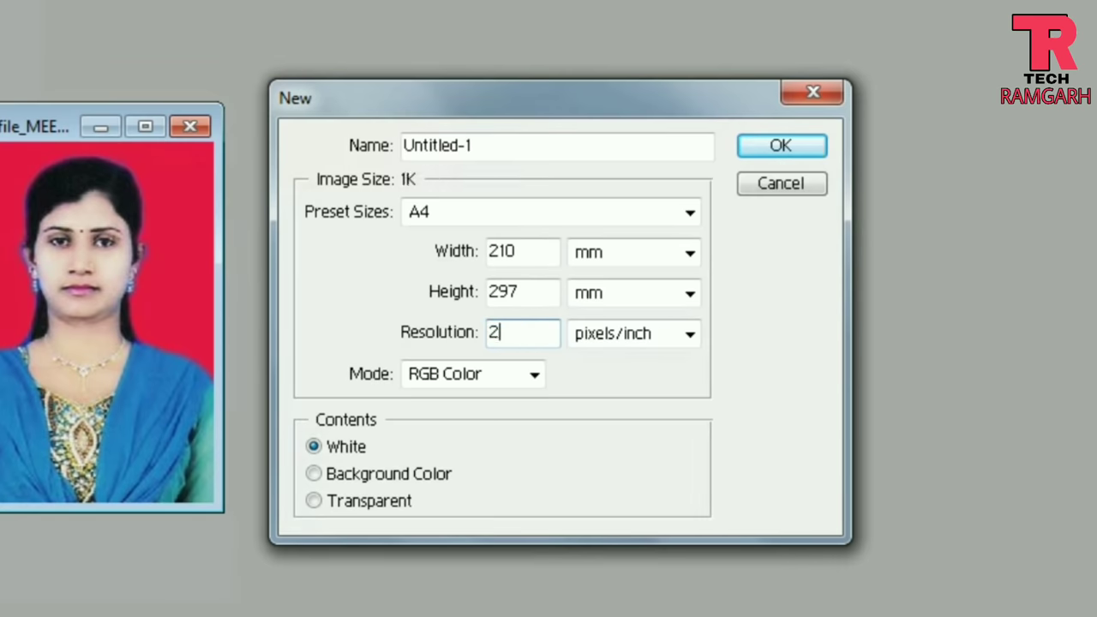
text(00)
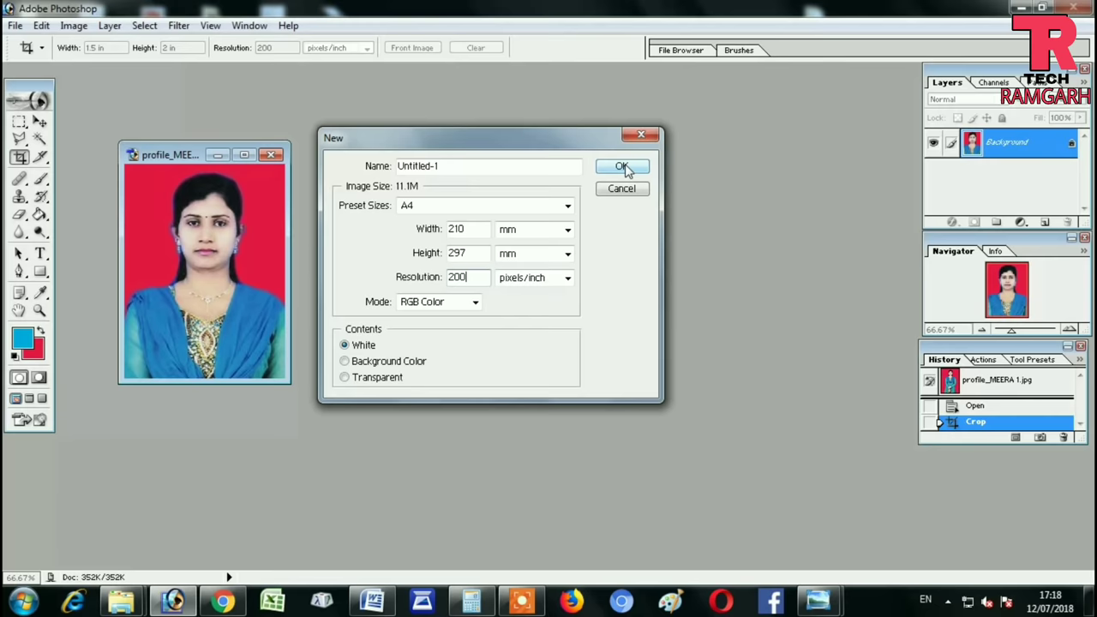
click(781, 146)
Drag a copy of the passport photo onto the A4 page with the Move tool.
drag(151, 85, 515, 103)
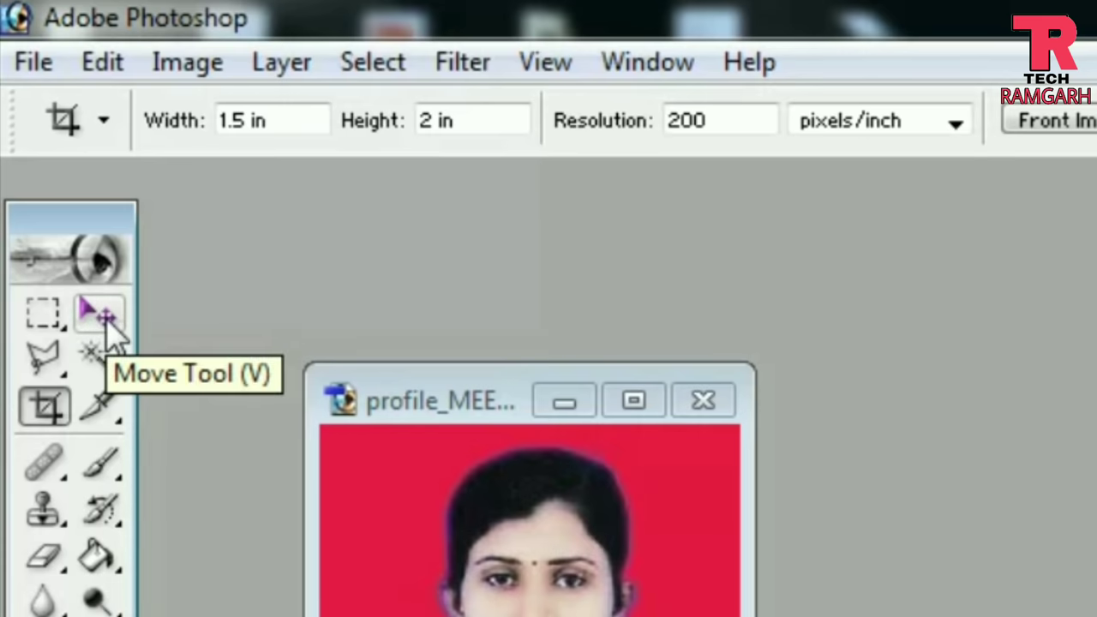
click(107, 325)
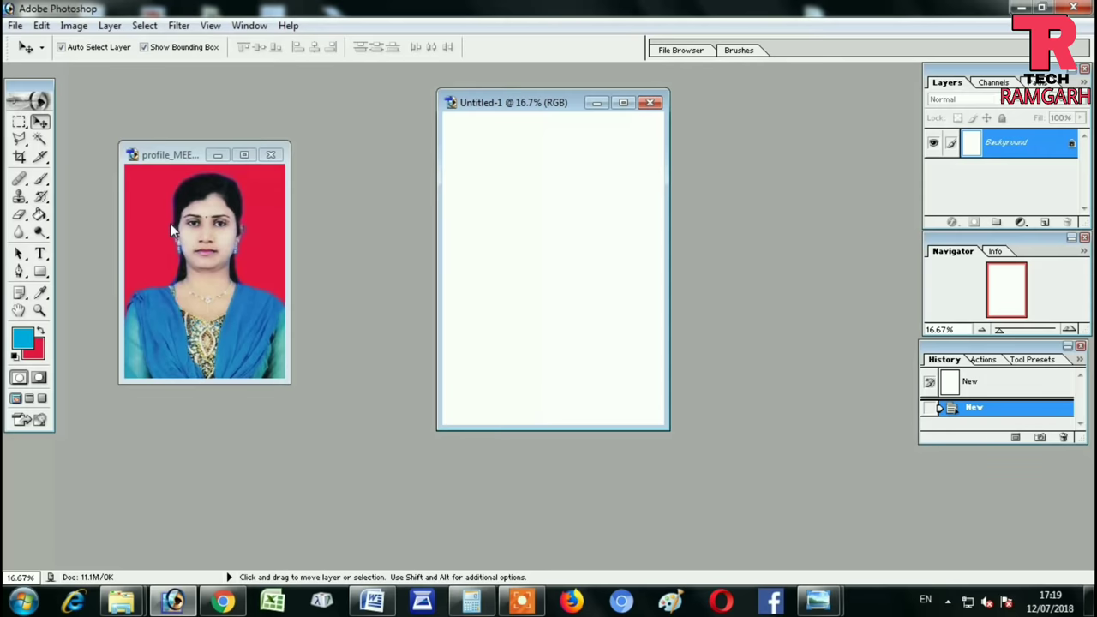
click(171, 230)
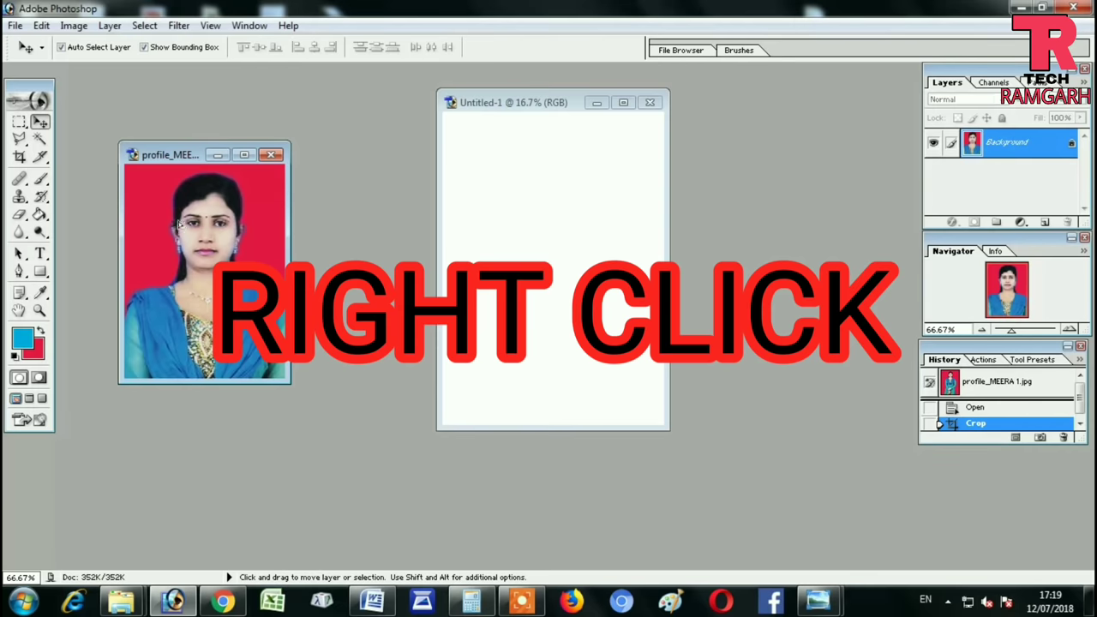
drag(261, 237, 511, 166)
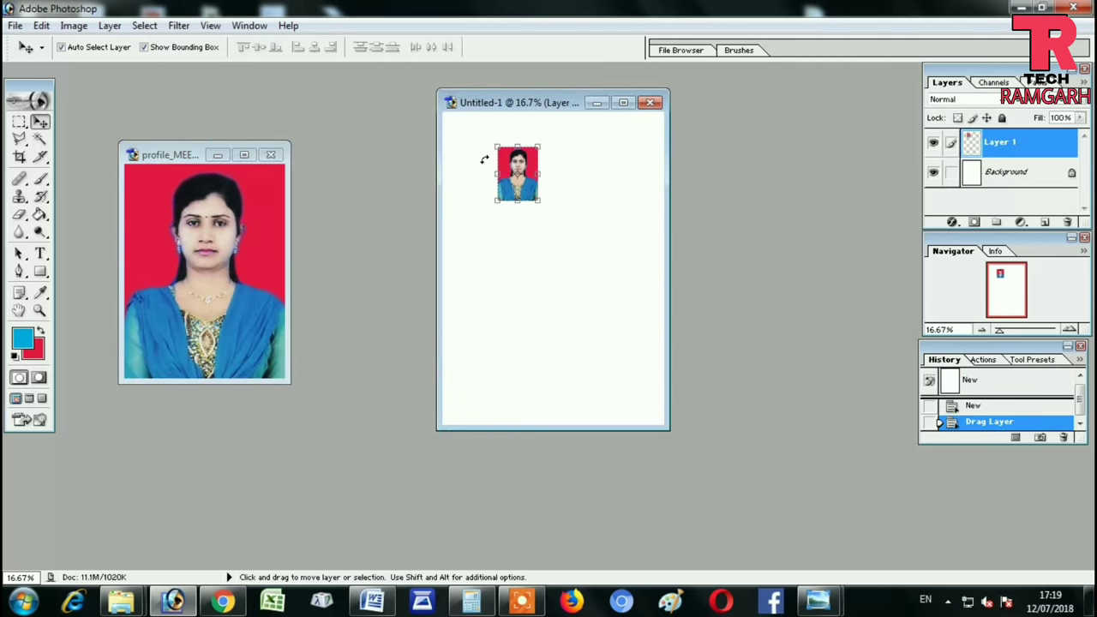
Maximize and zoom the A4 page, then position the photo snugly in its top-left corner.
click(625, 103)
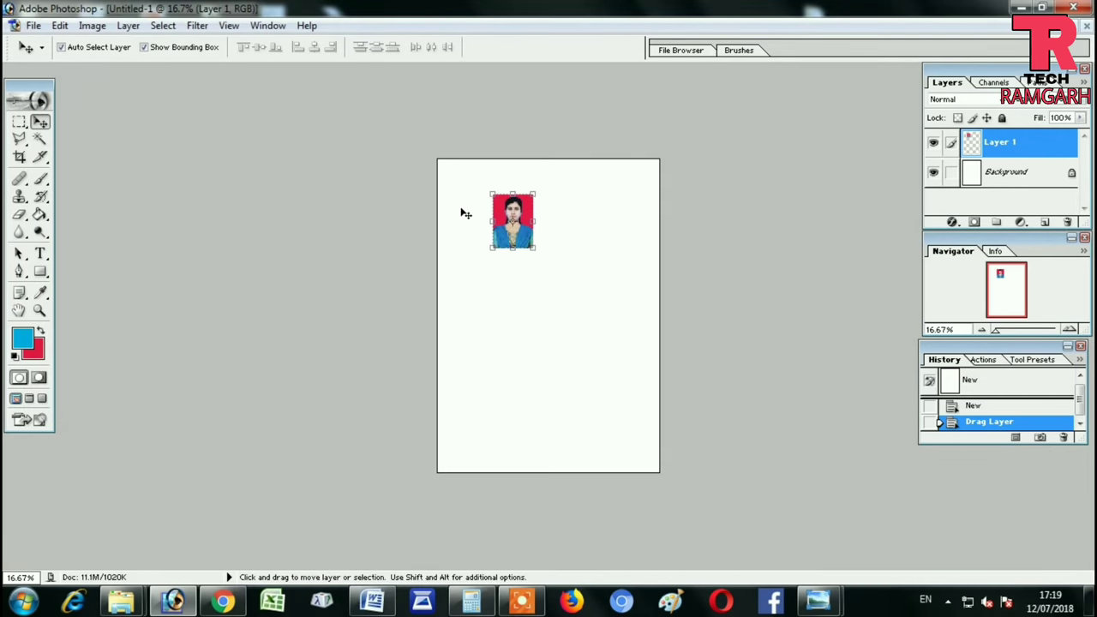
key(ctrl+0)
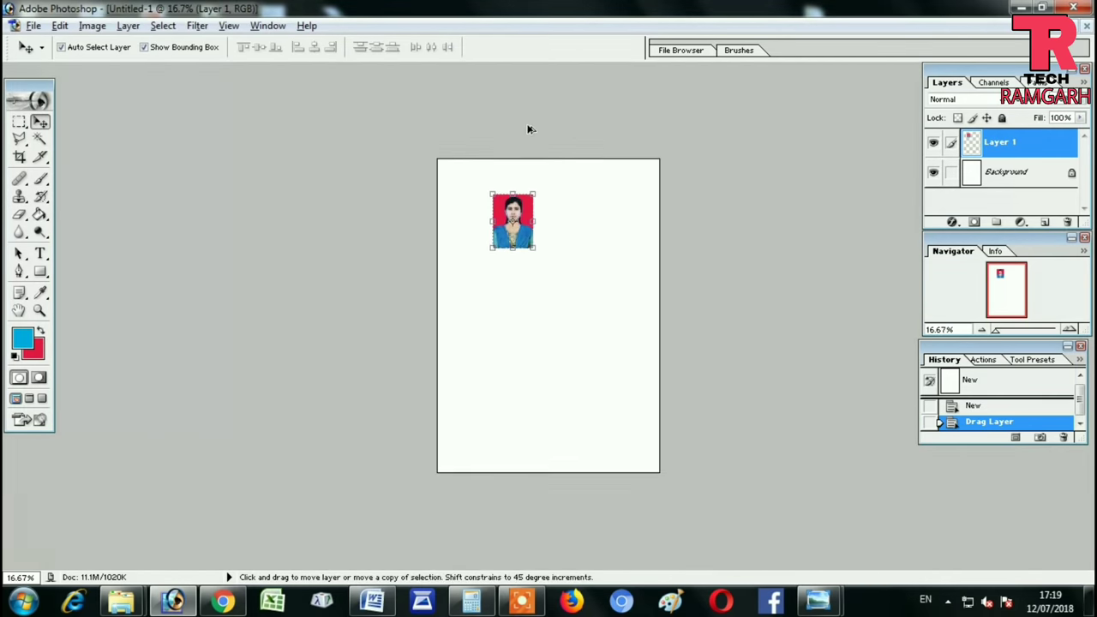
key(ctrl+plus)
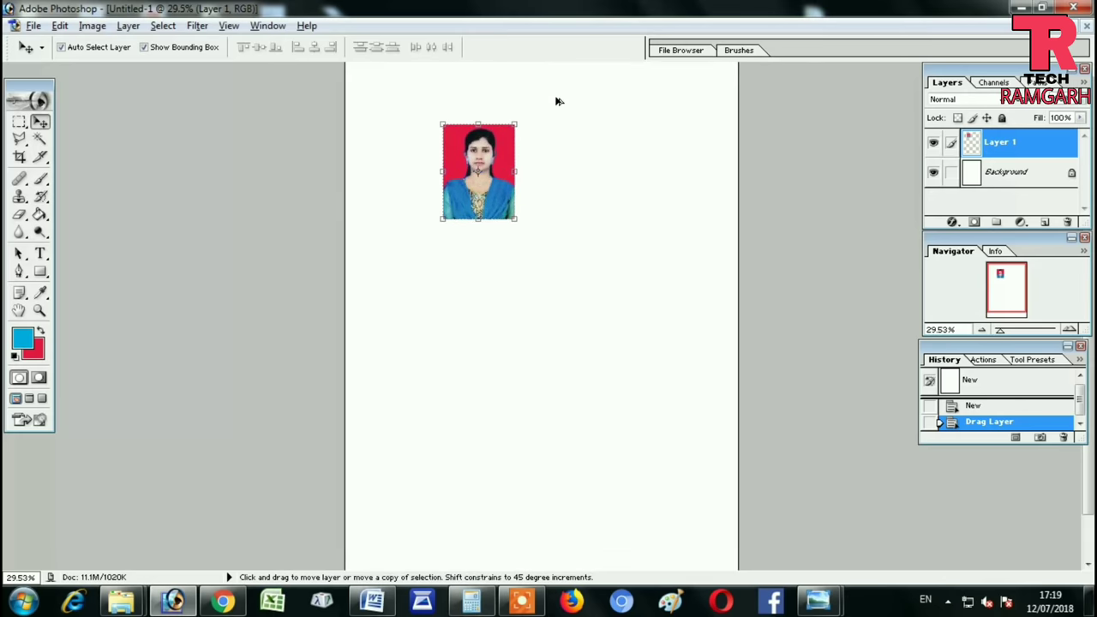
key(ctrl+plus)
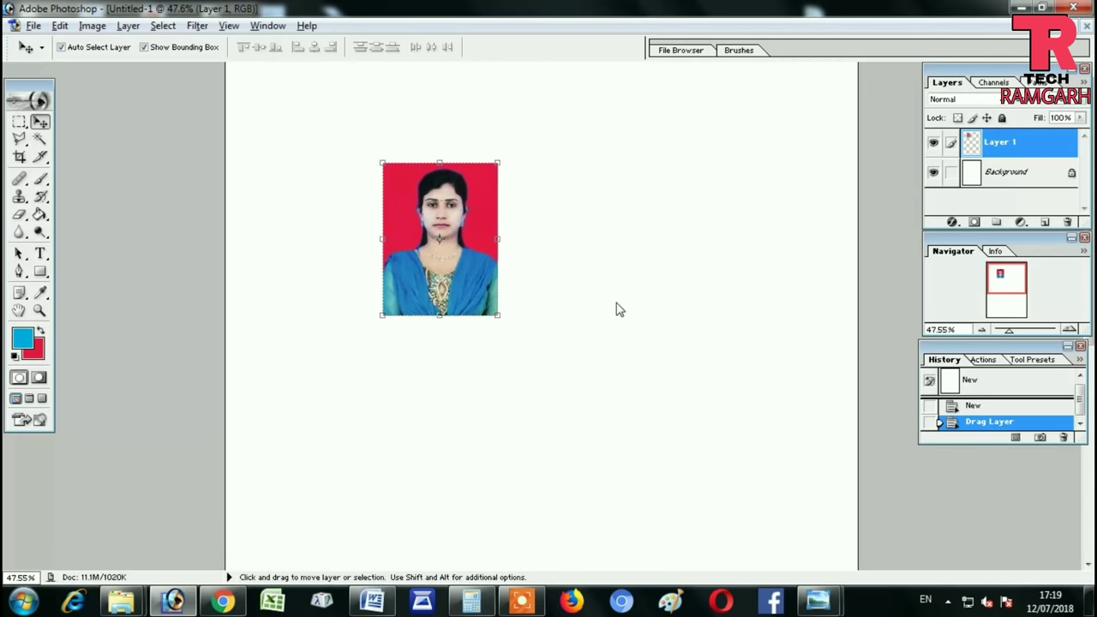
scroll(617, 305, down, 1)
scroll(617, 306, down, 1)
scroll(617, 306, down, 1)
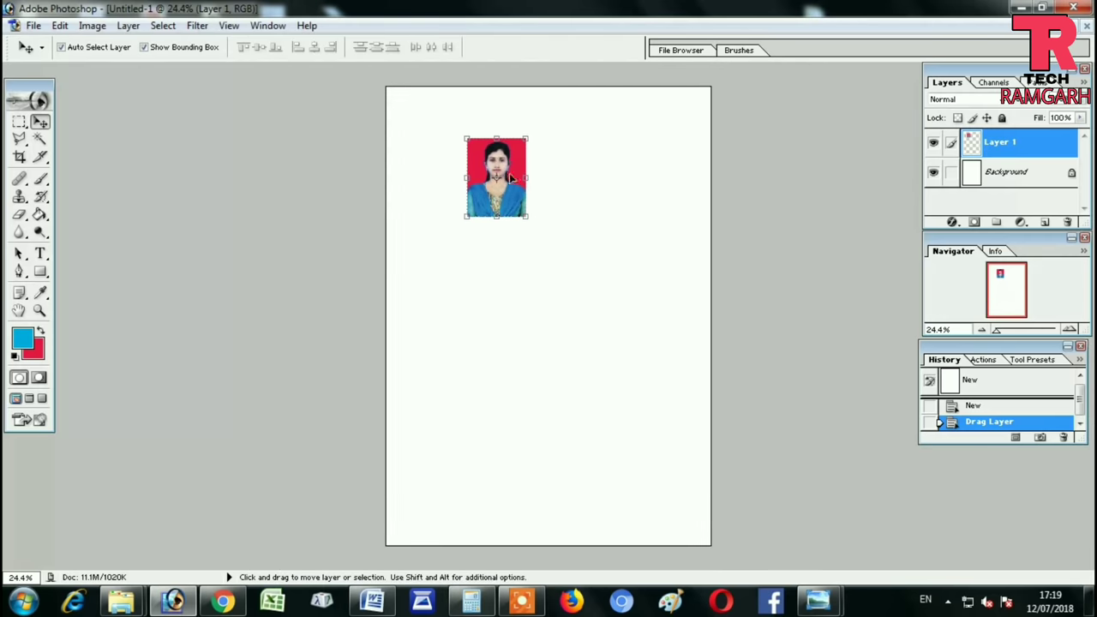
drag(508, 168, 438, 121)
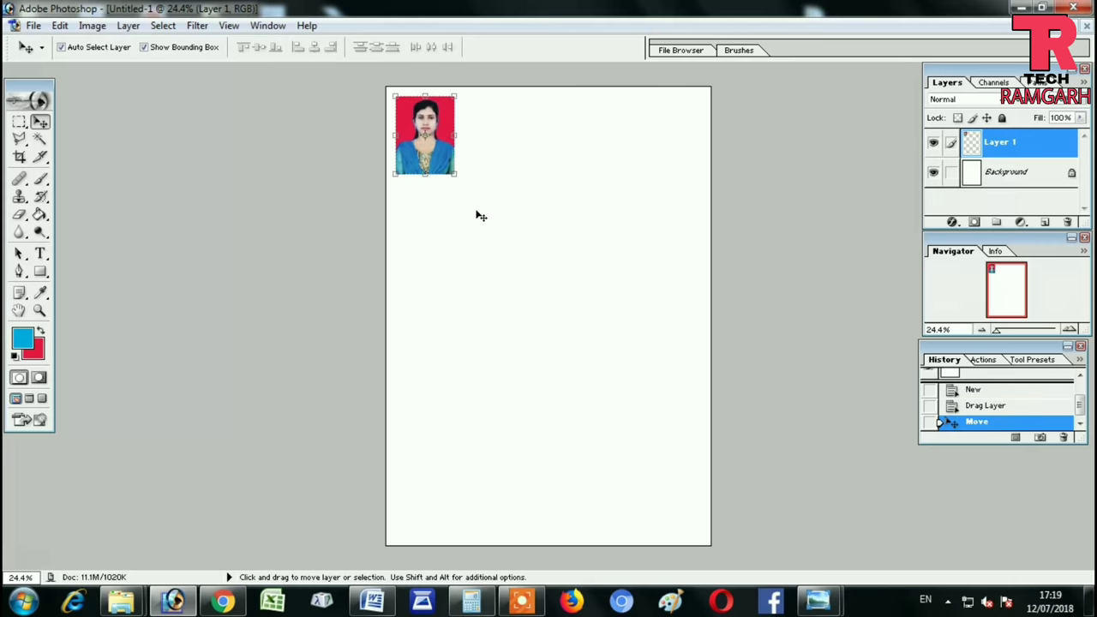
key(shift+Up)
key(shift+Up)
key(shift+Left)
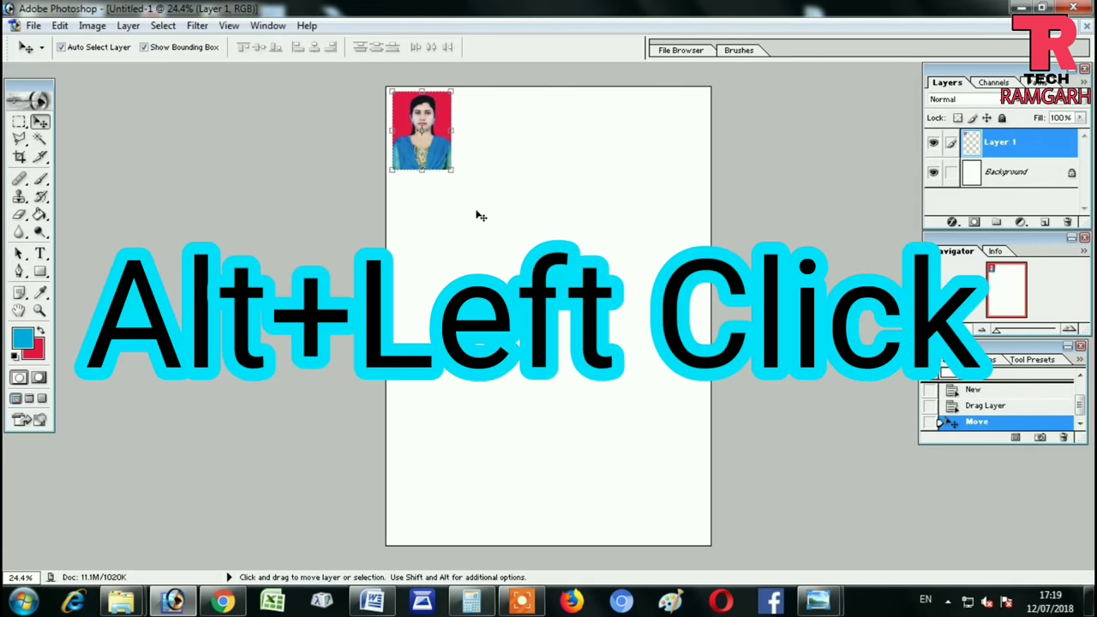
key(shift+Left)
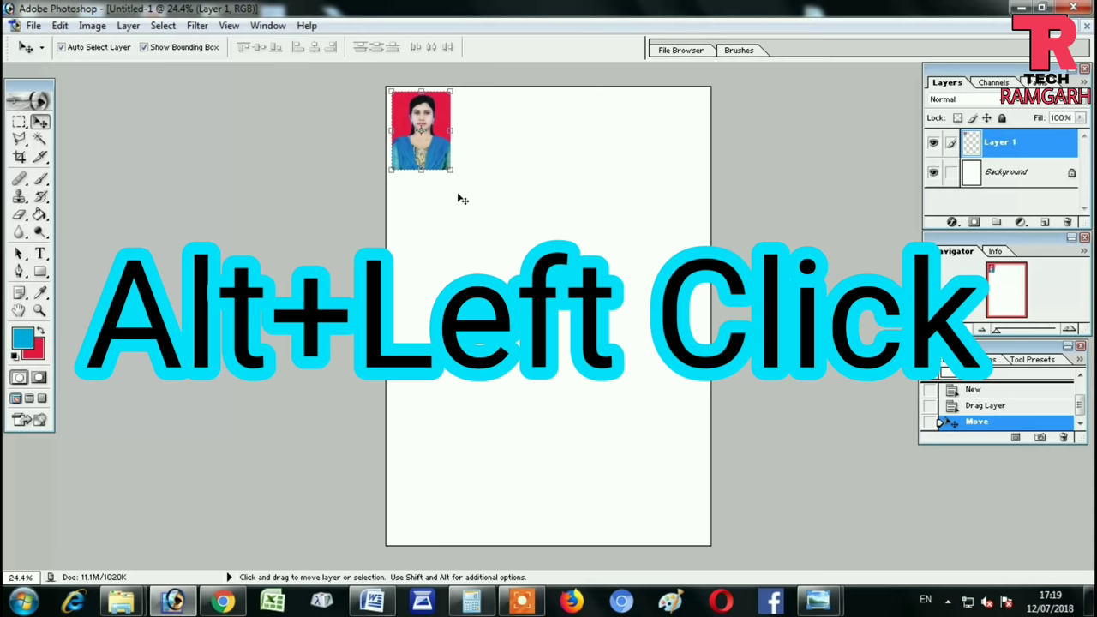
Alt-drag a second copy of the photo beside the original and align it.
alt+click(458, 195)
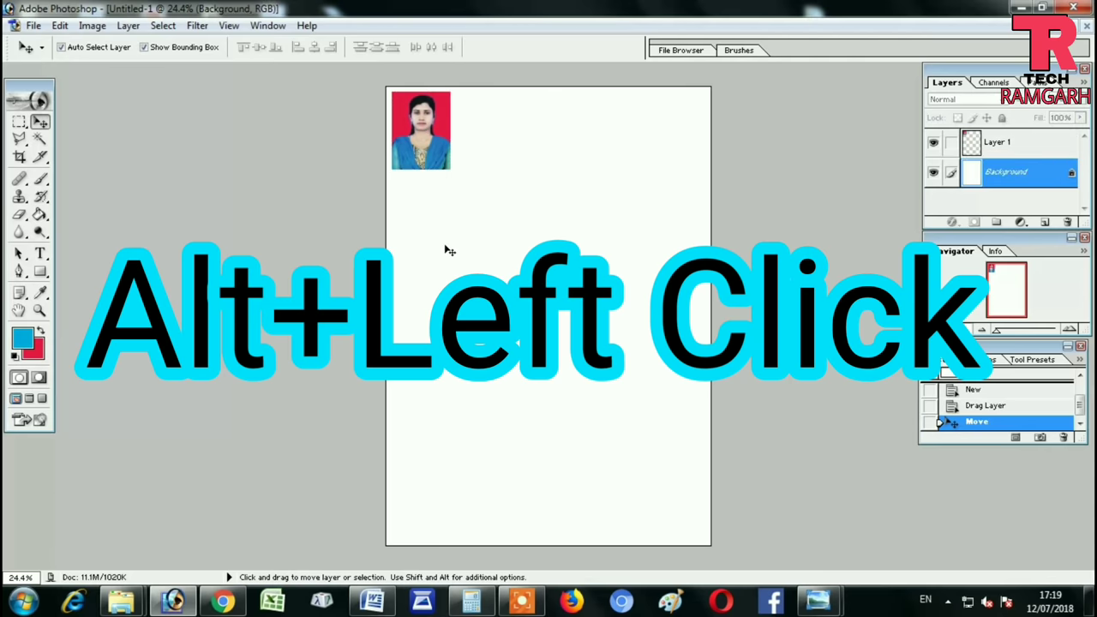
alt+click(432, 142)
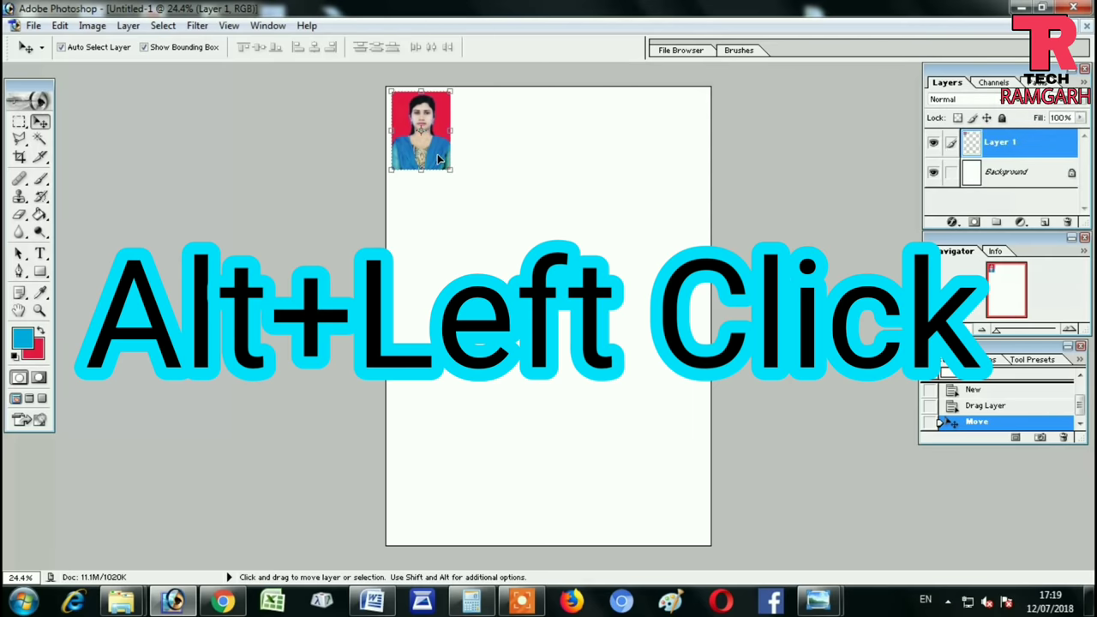
key(alt)
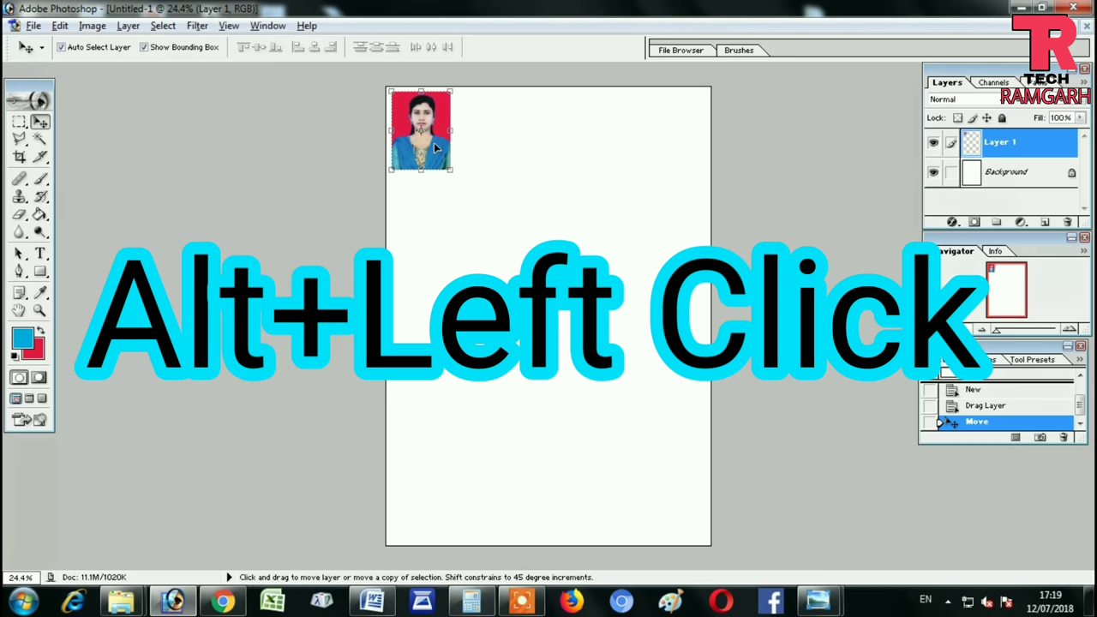
drag(435, 148, 497, 150)
key(Up)
key(Up)
key(Up)
key(Up)
key(Up)
key(Up)
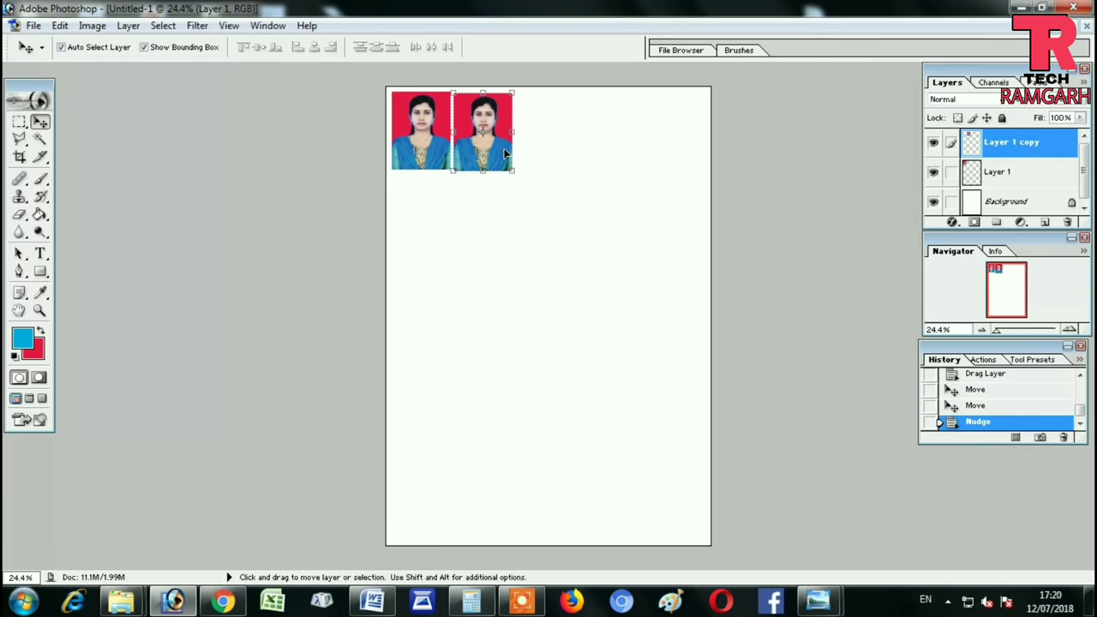
key(Up)
key(Up)
key(Up)
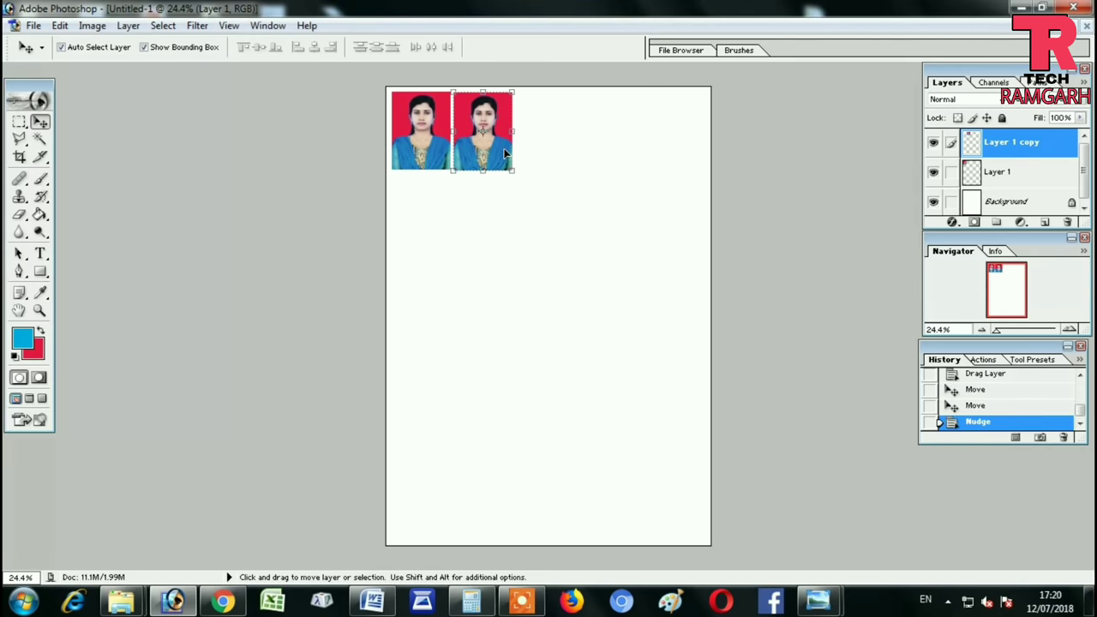
Add three more copies to the right, completing the five-photo top row.
key(alt)
drag(502, 150, 564, 154)
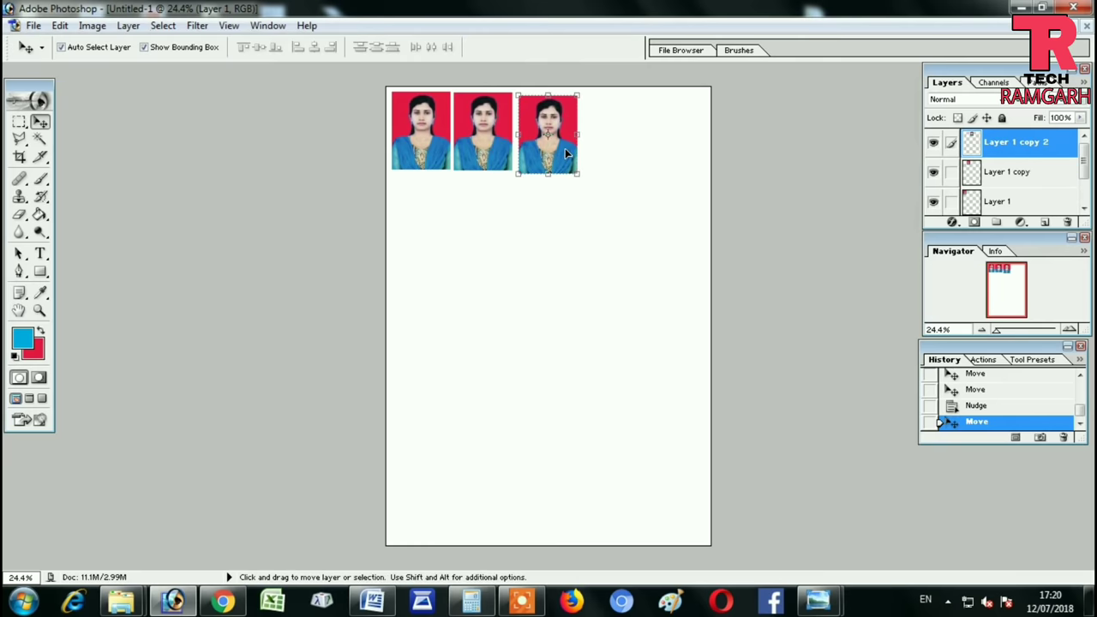
key(Up)
key(Up)
key(Up)
key(Left)
key(Left)
key(Left)
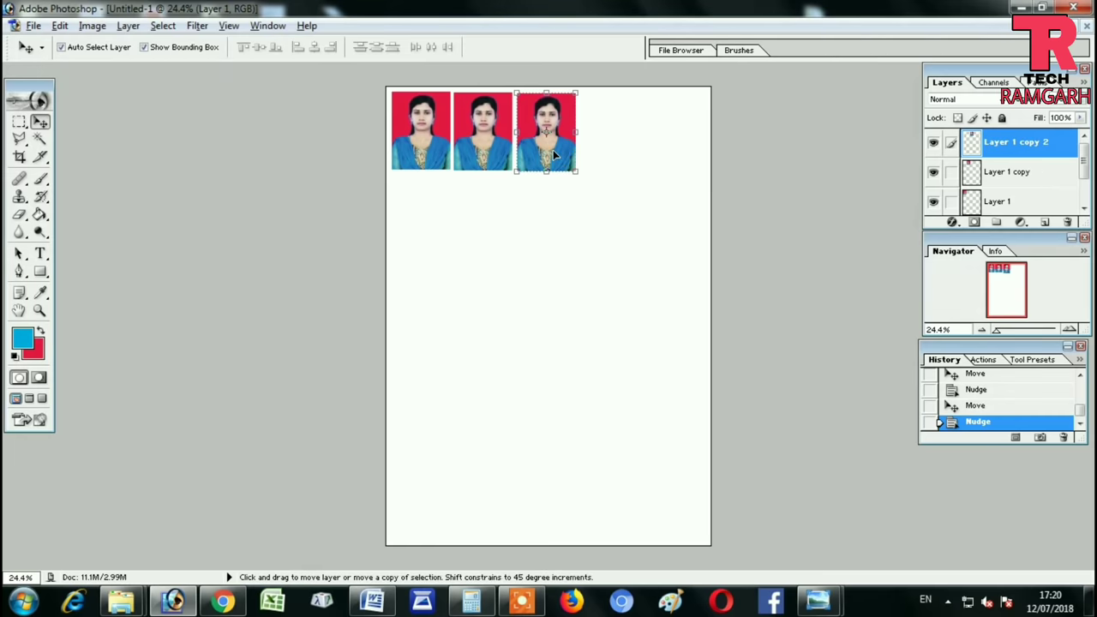
drag(553, 154, 616, 151)
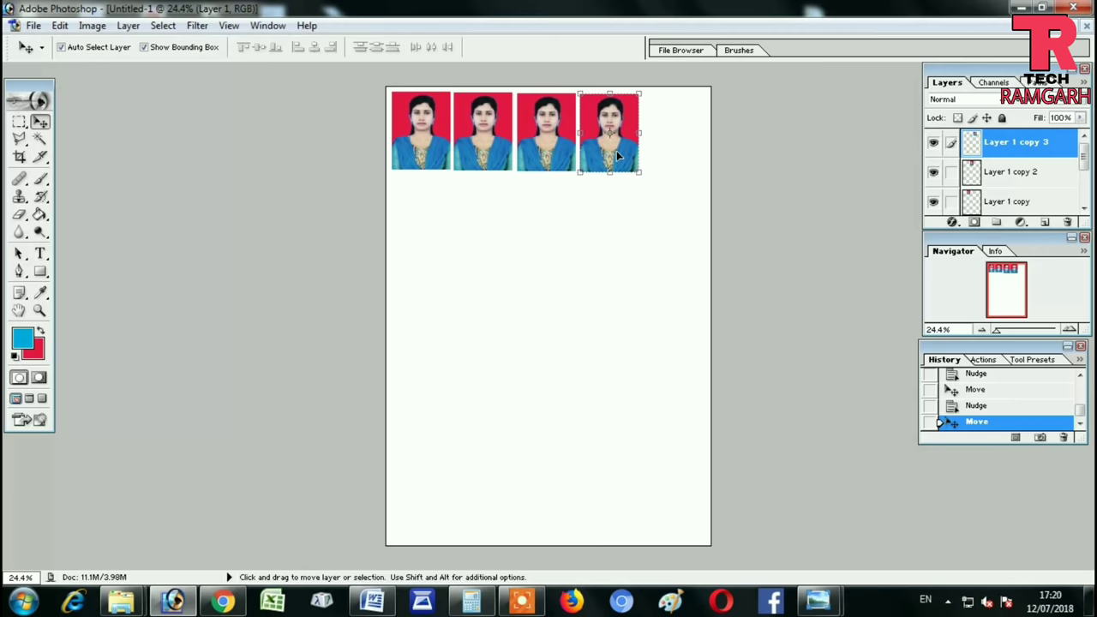
drag(612, 150, 675, 157)
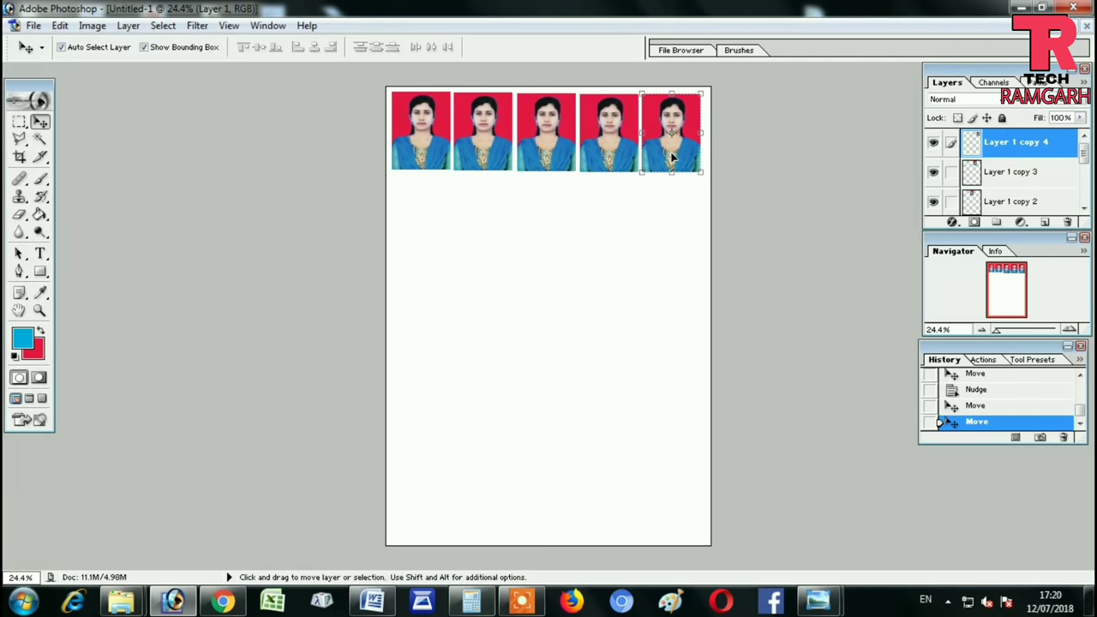
Copy the first photo down beneath itself to start the second row, aligned.
click(675, 216)
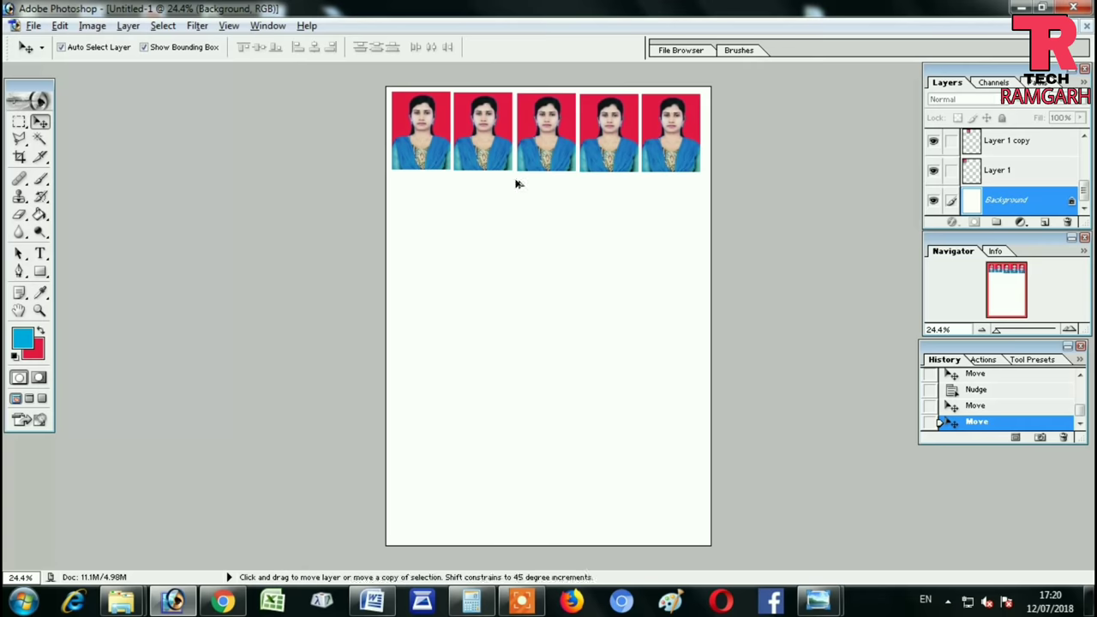
click(424, 141)
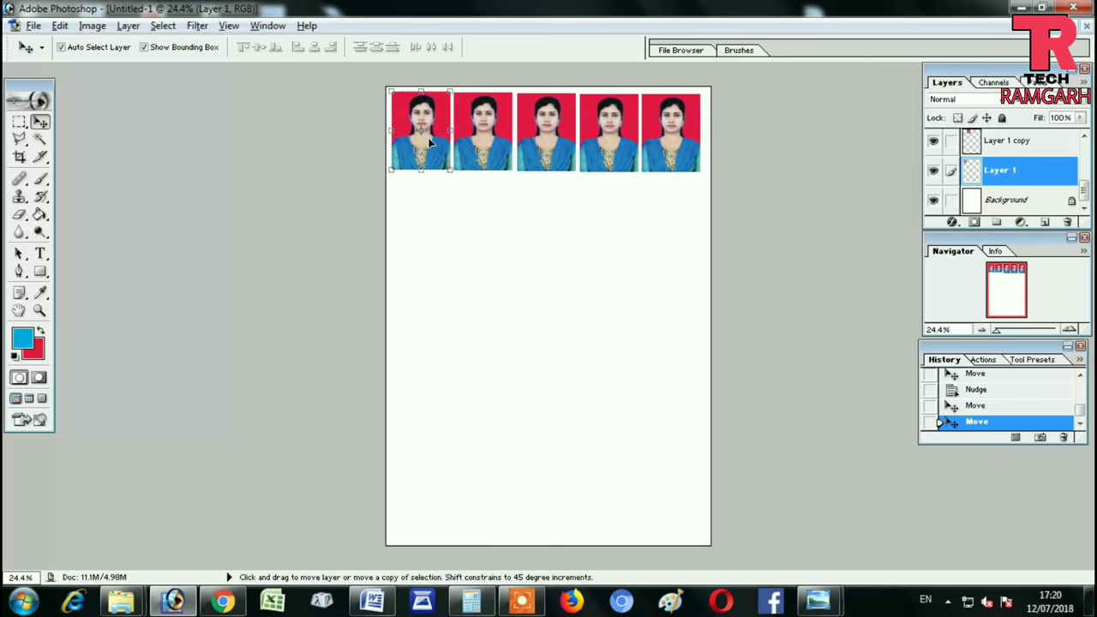
drag(428, 150, 428, 219)
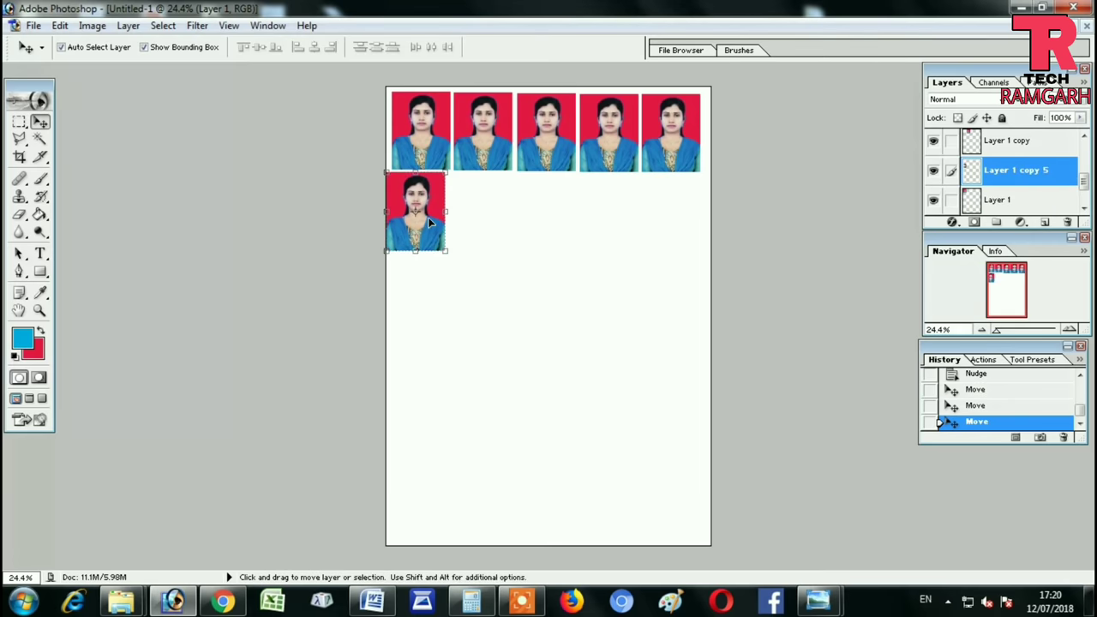
key(Left)
key(Right)
key(Right)
key(Right)
key(Right)
key(Right)
key(Right)
key(Right)
key(Right)
key(Right)
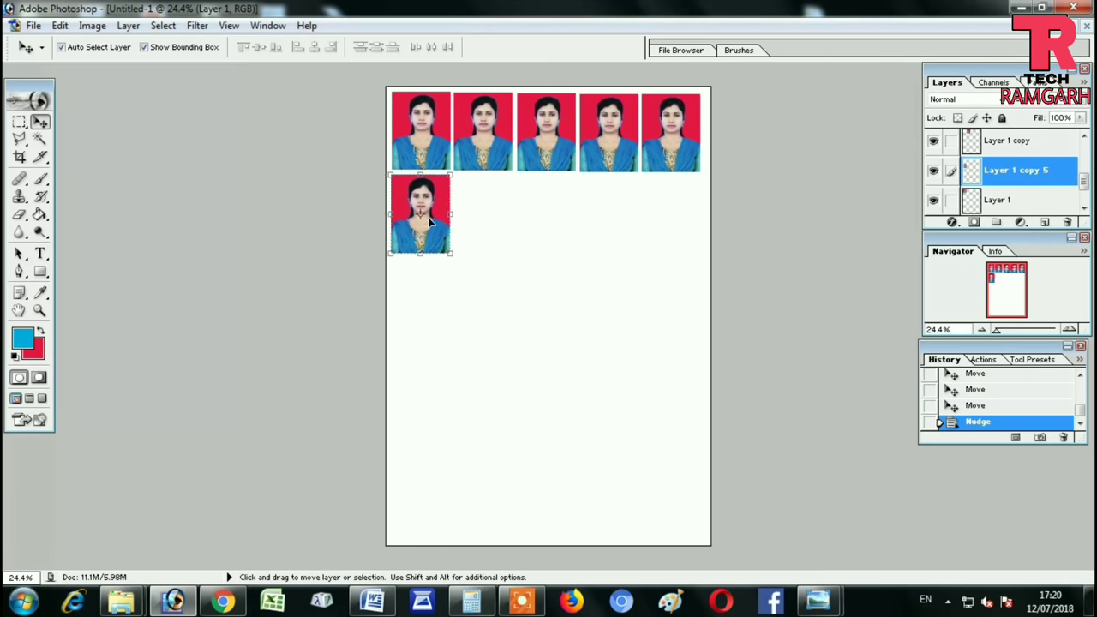
key(Right)
key(Right)
key(Right)
key(Up)
key(Up)
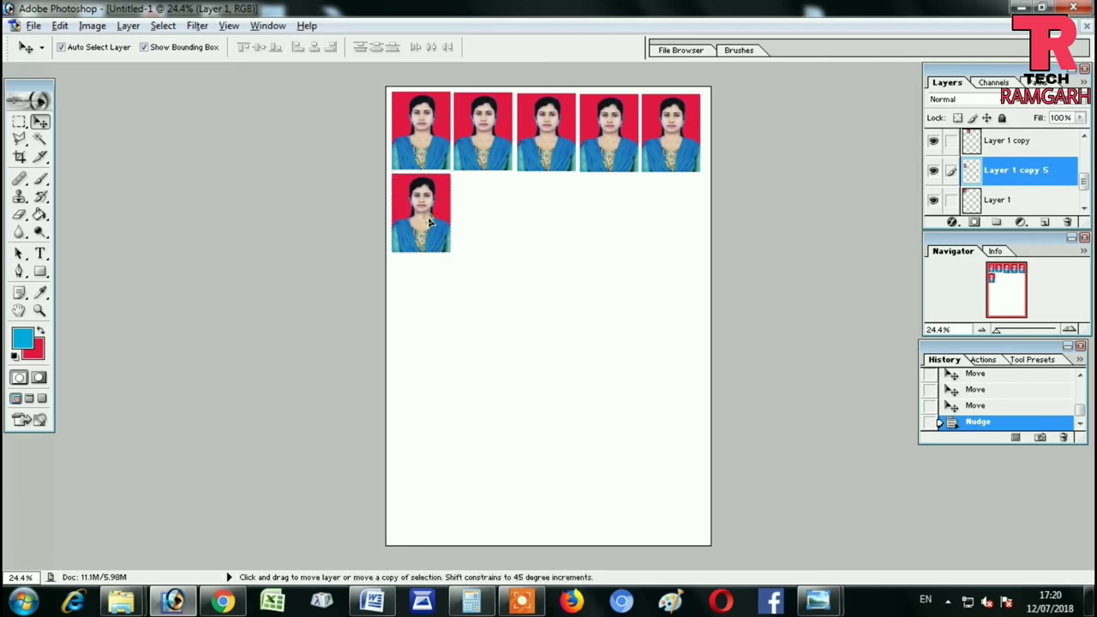
Duplicate the photo across the rest of row 2, nudging each copy into line.
drag(431, 221, 494, 219)
key(Left)
drag(493, 219, 653, 209)
key(Left)
key(Right)
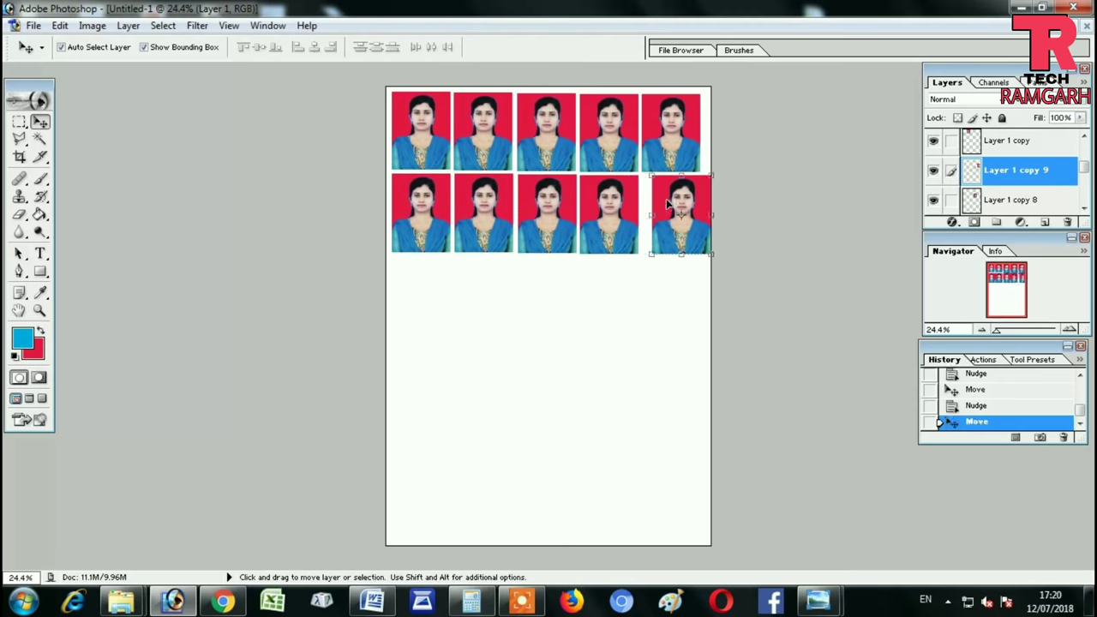
key(Left)
click(416, 383)
Zoom in and realign the second and third bottom-row photos under the top row.
scroll(579, 383, down, 1)
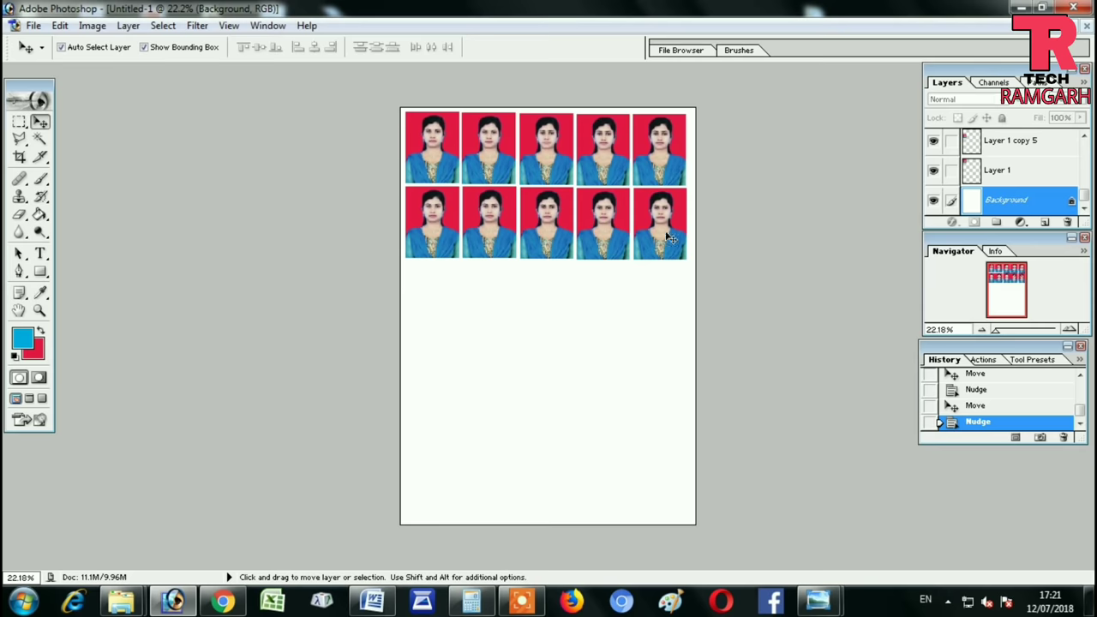
scroll(710, 244, down, 1)
scroll(727, 155, up, 1)
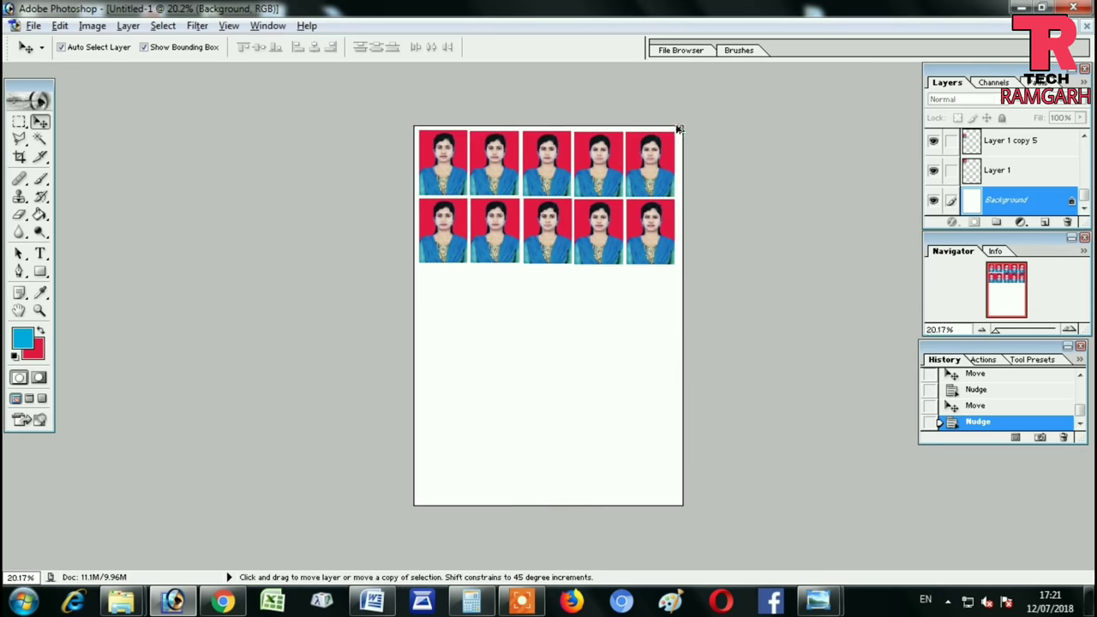
scroll(703, 128, up, 1)
scroll(677, 94, up, 1)
scroll(648, 67, up, 2)
scroll(649, 67, up, 1)
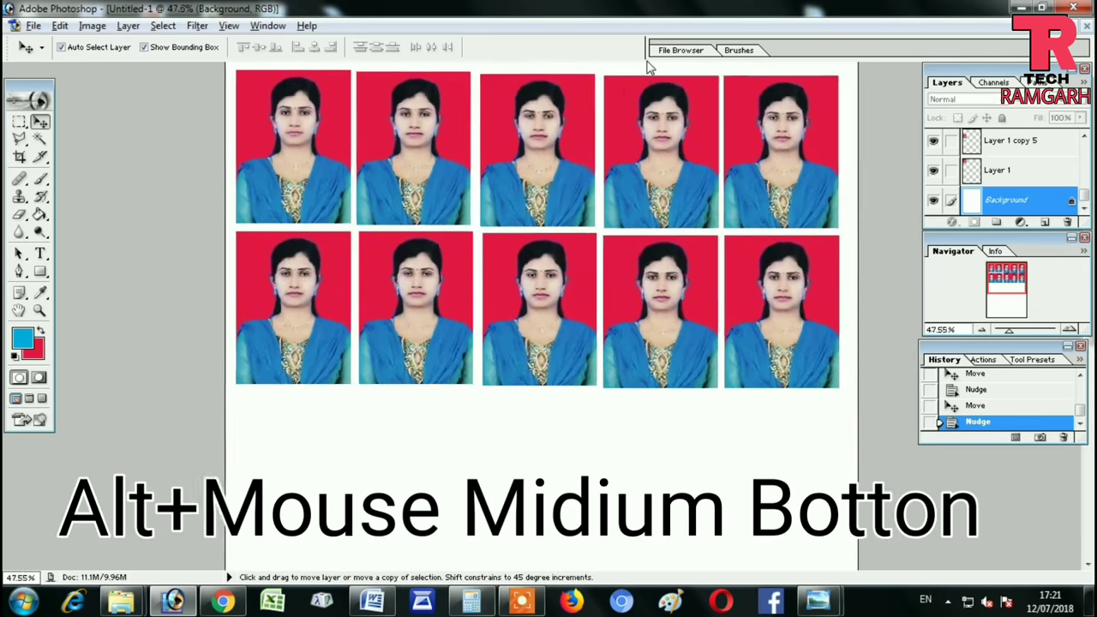
scroll(648, 67, up, 1)
scroll(649, 67, up, 1)
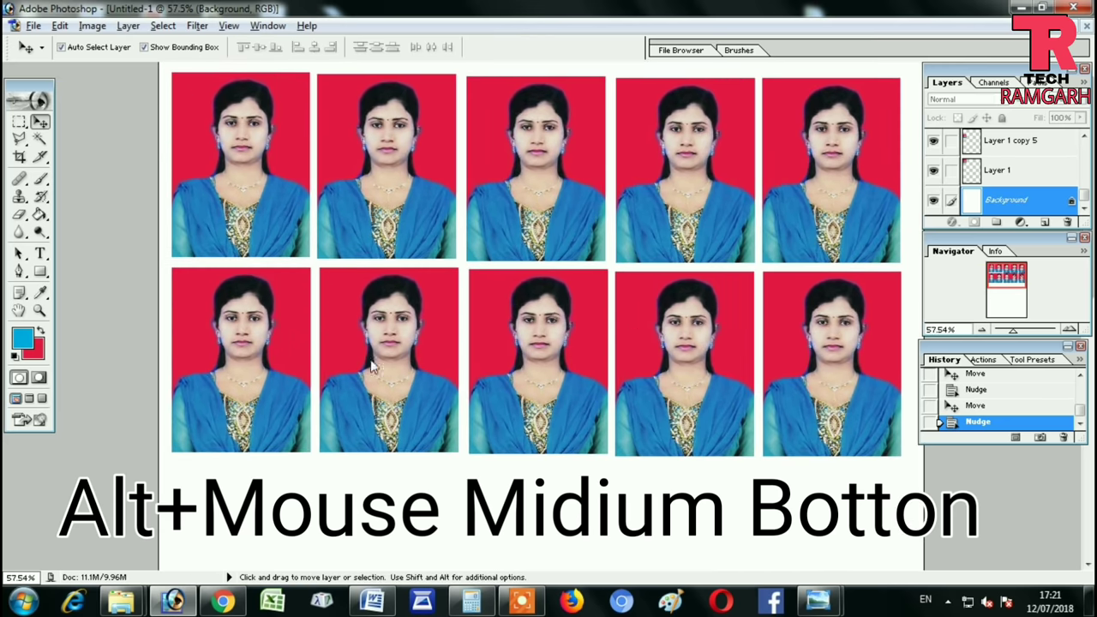
drag(371, 353, 372, 352)
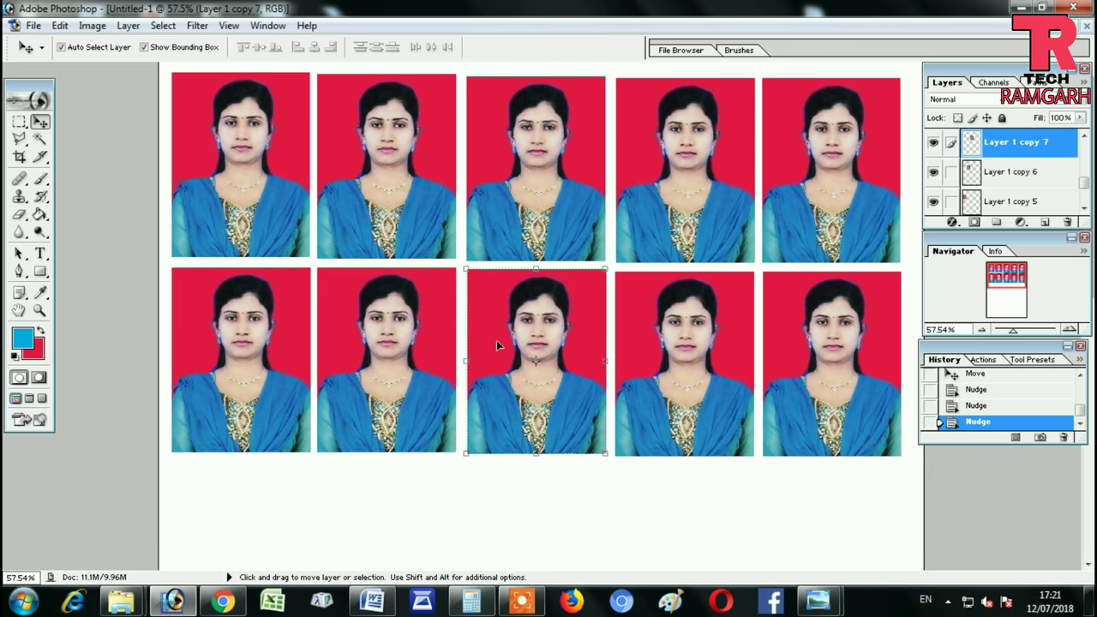
drag(496, 341, 723, 342)
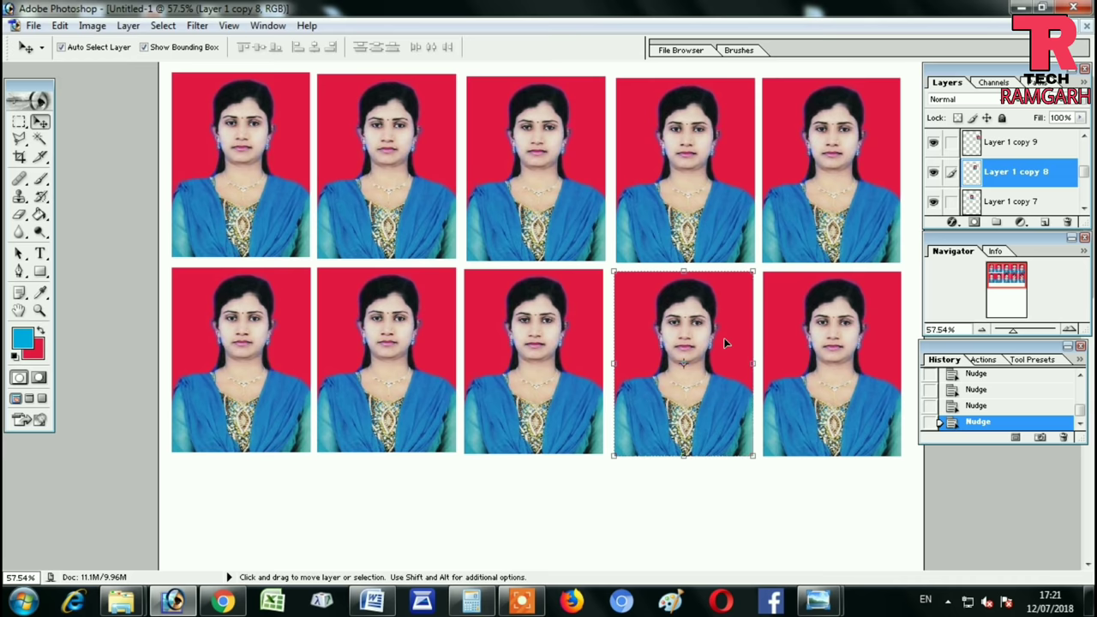
click(606, 488)
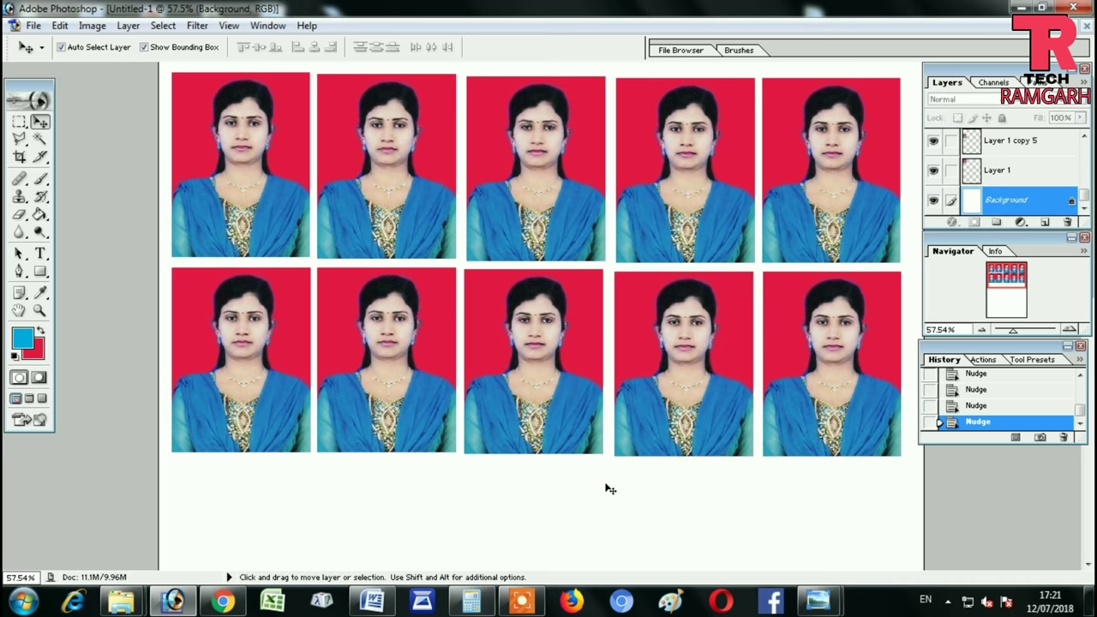
scroll(606, 488, down, 5)
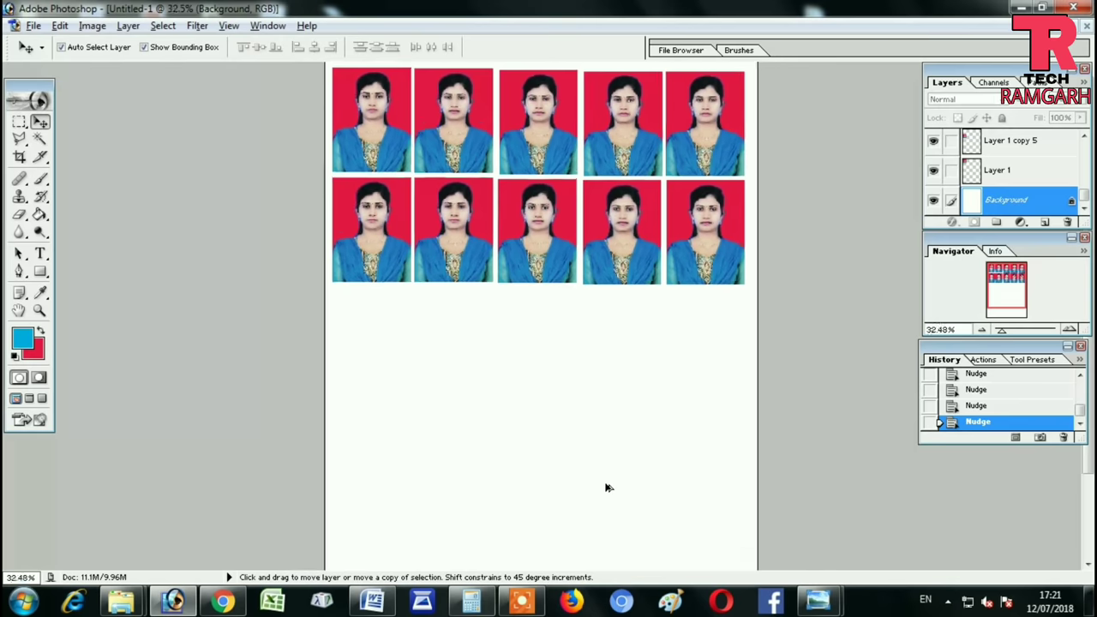
scroll(607, 489, down, 2)
scroll(606, 489, down, 1)
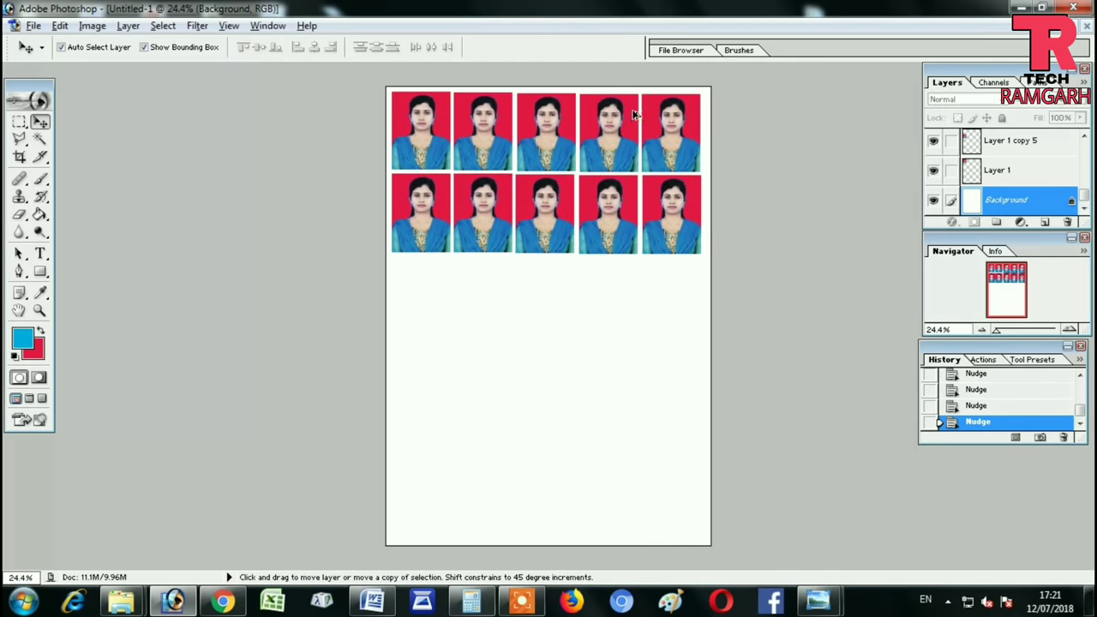
scroll(631, 111, up, 4)
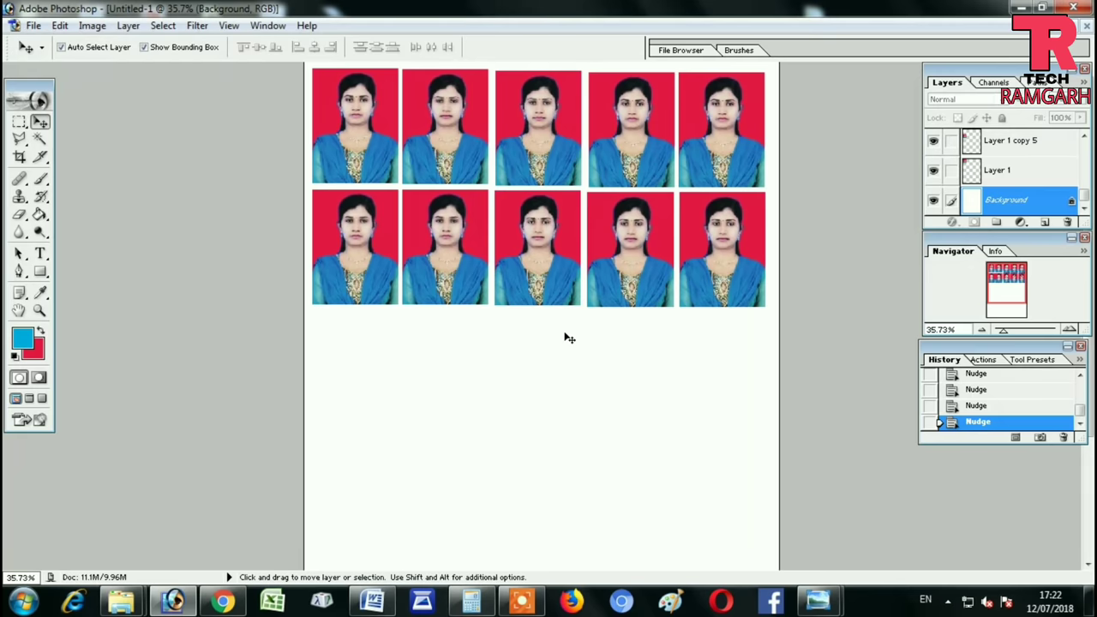
Print past the clipping warning, choose EPSON L380 Series and open its Properties.
key(ctrl+alt+p)
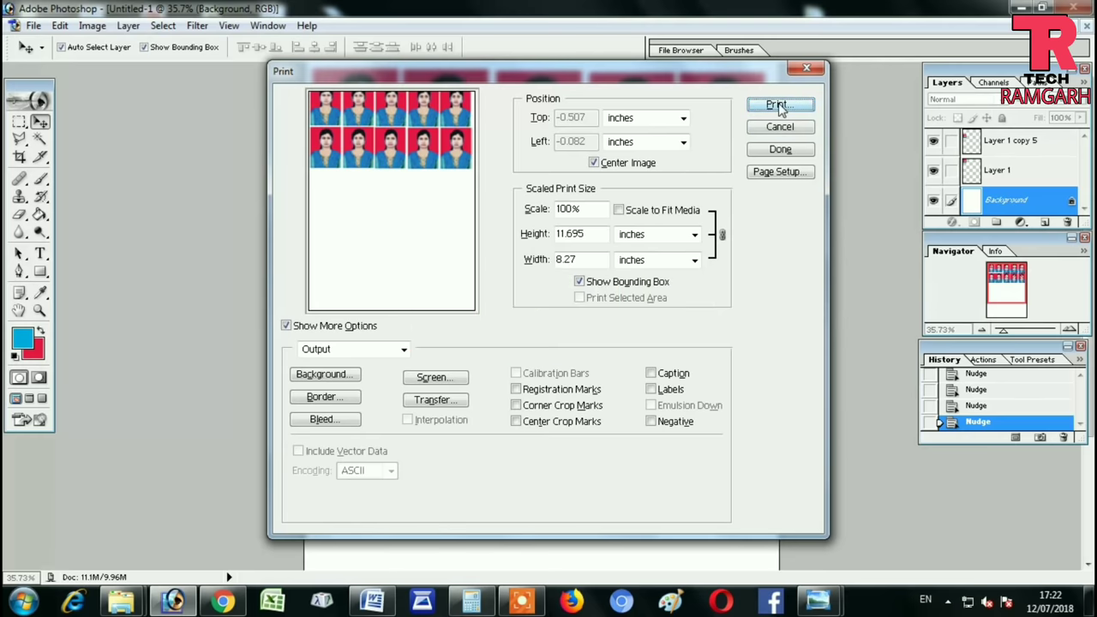
click(778, 104)
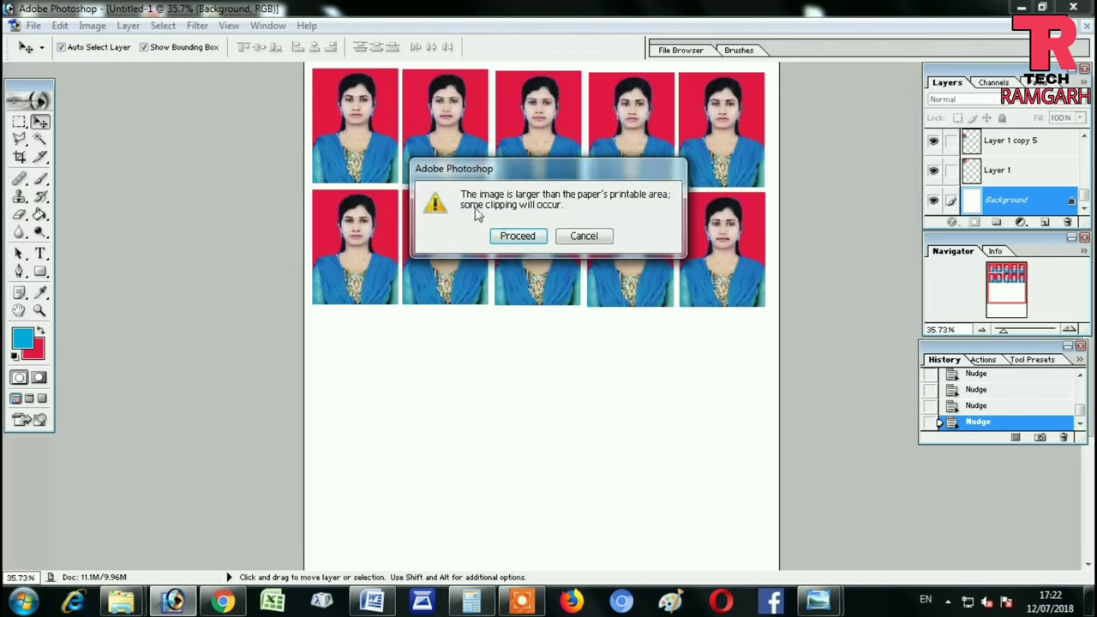
click(524, 237)
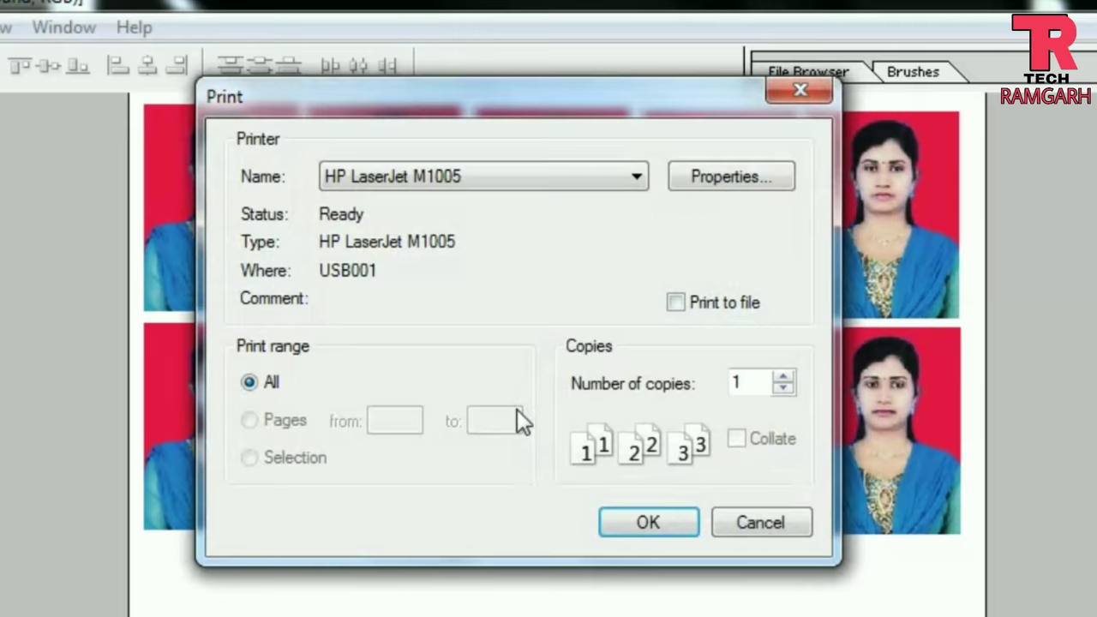
click(486, 185)
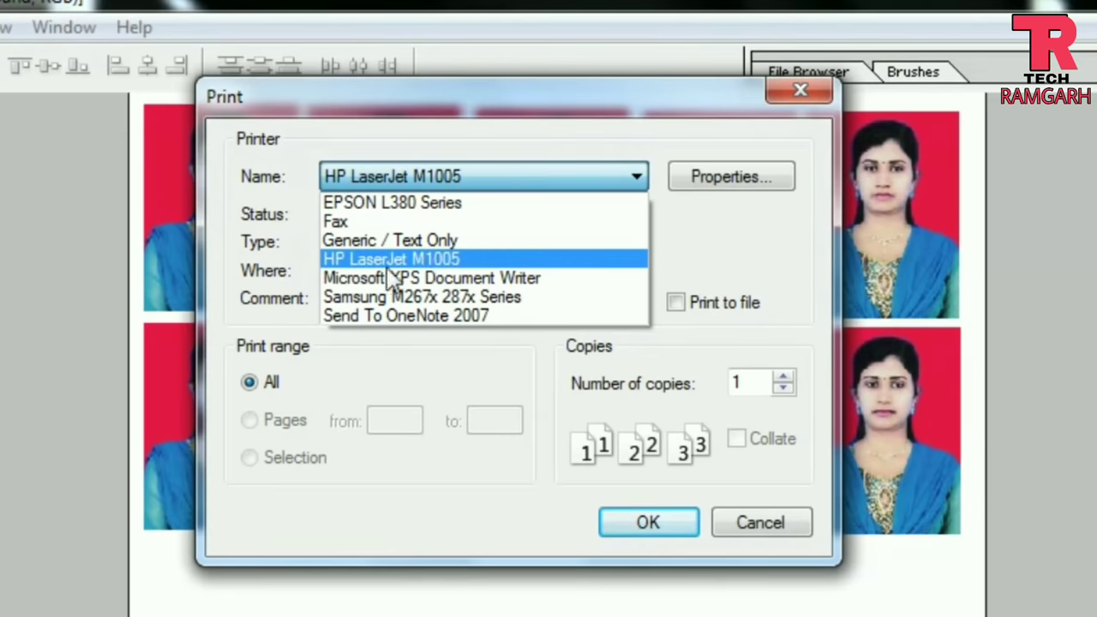
click(446, 206)
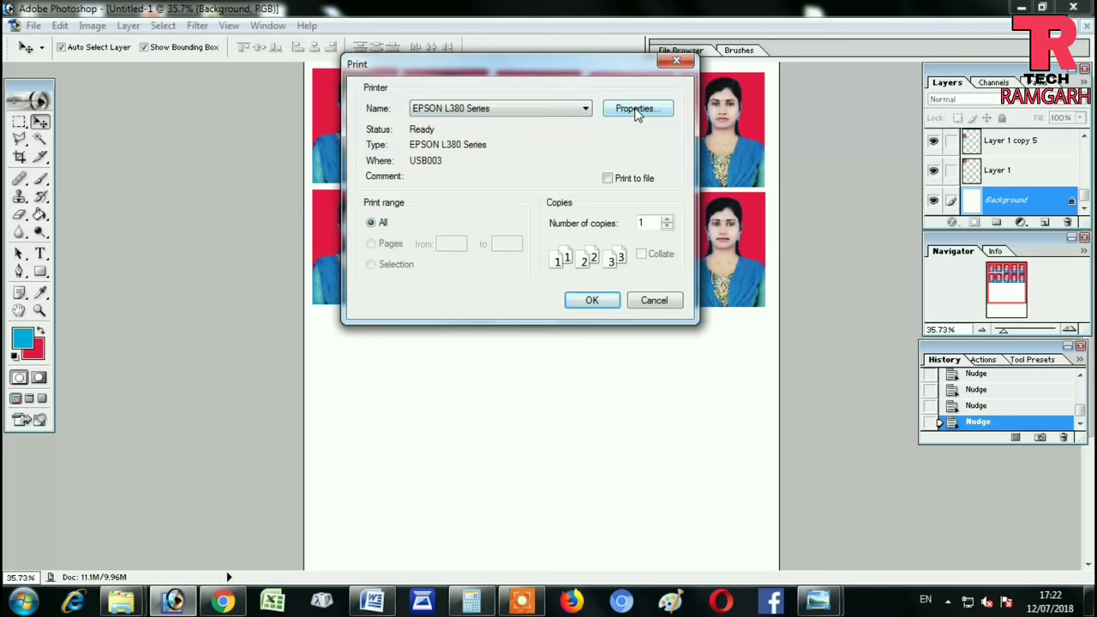
click(636, 114)
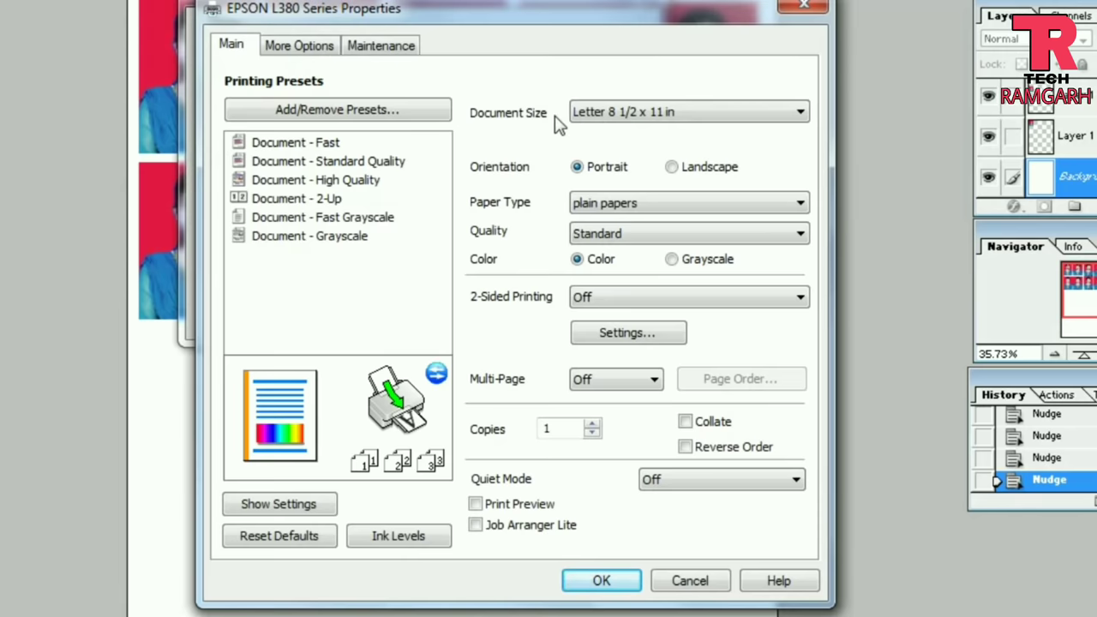
Set the EPSON L380 paper to A4 210 x 297 mm, keeping plain papers, with High quality.
click(614, 120)
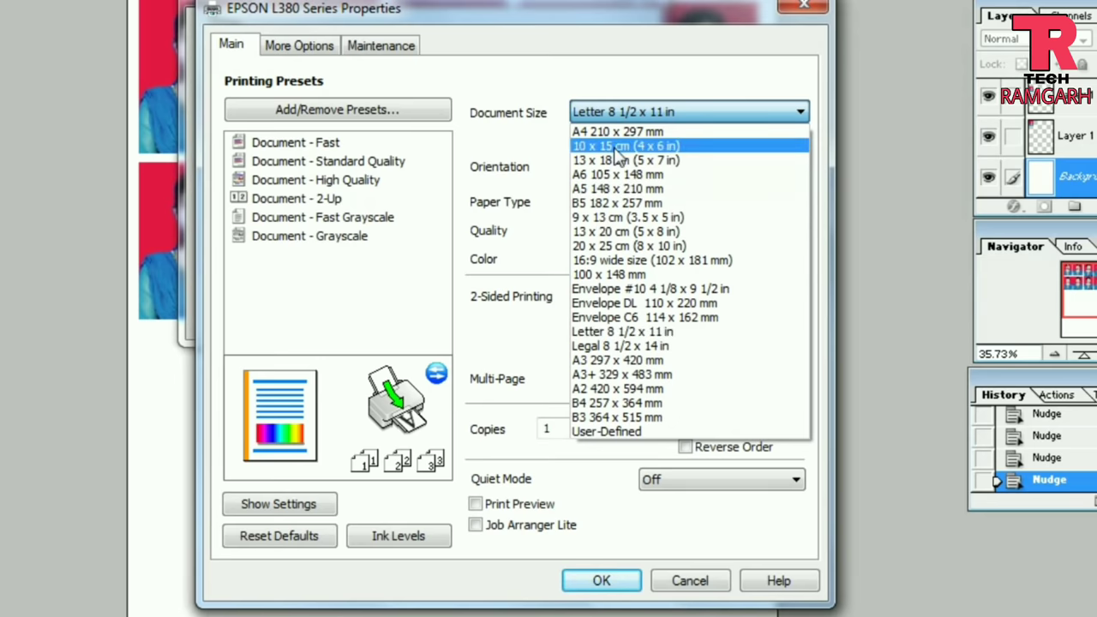
click(600, 133)
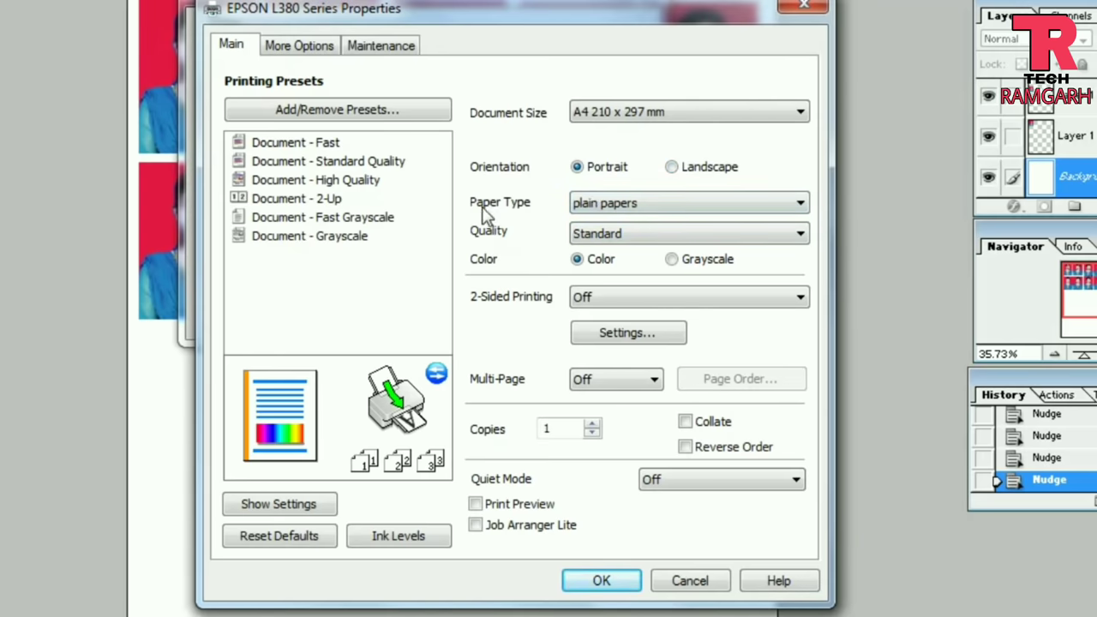
click(605, 206)
click(604, 202)
click(616, 240)
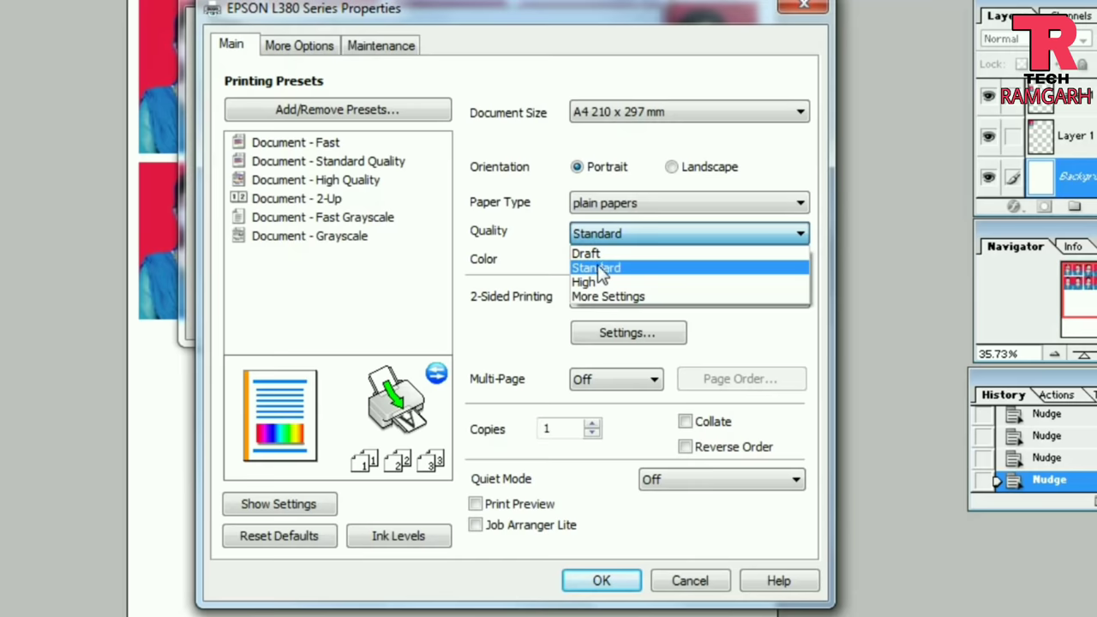
click(586, 282)
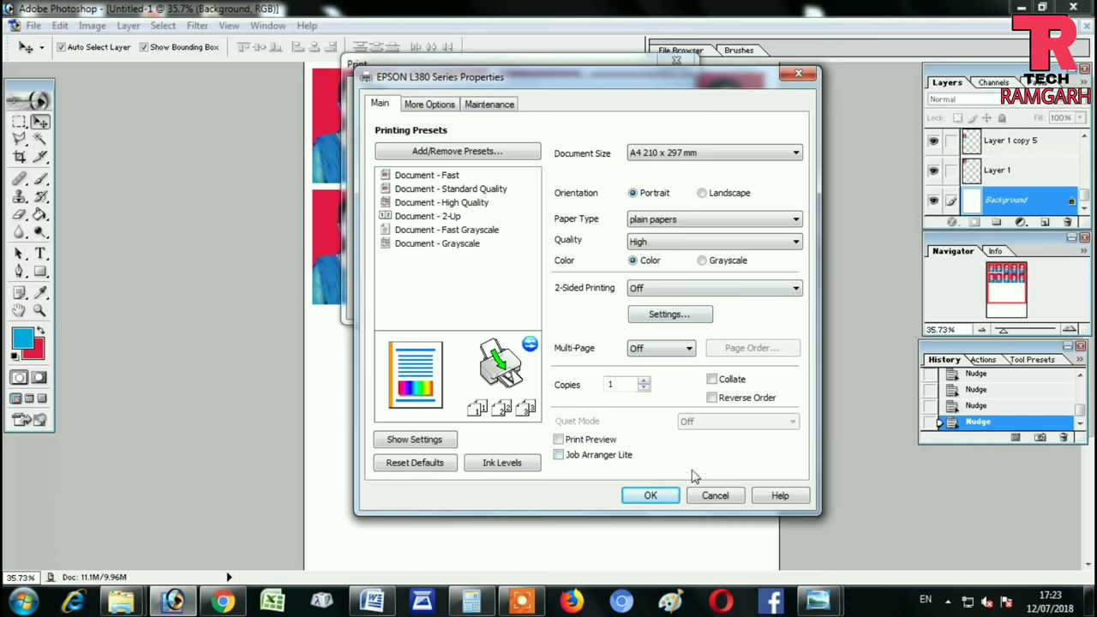
Confirm the Epson properties and Print dialog to send the sheet, then cancel the status window.
click(653, 495)
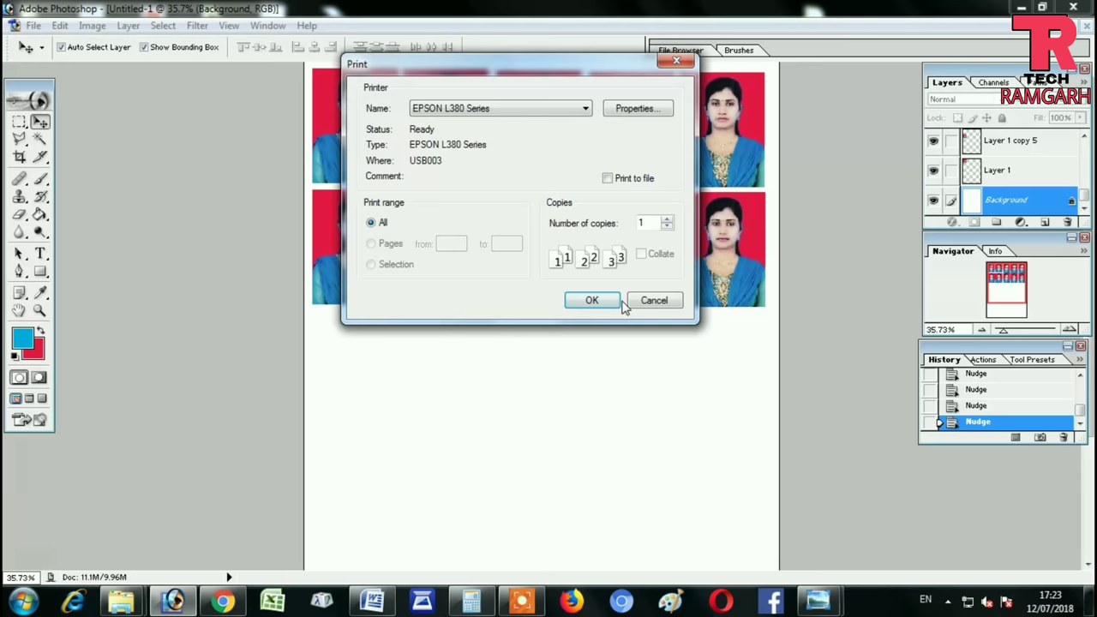
click(607, 302)
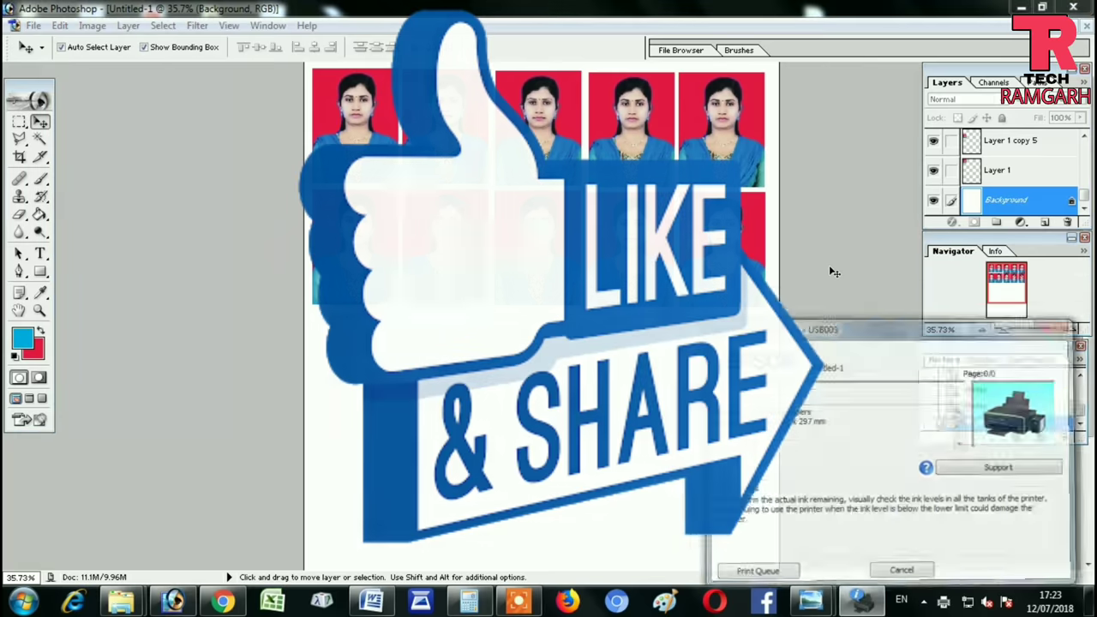
click(907, 571)
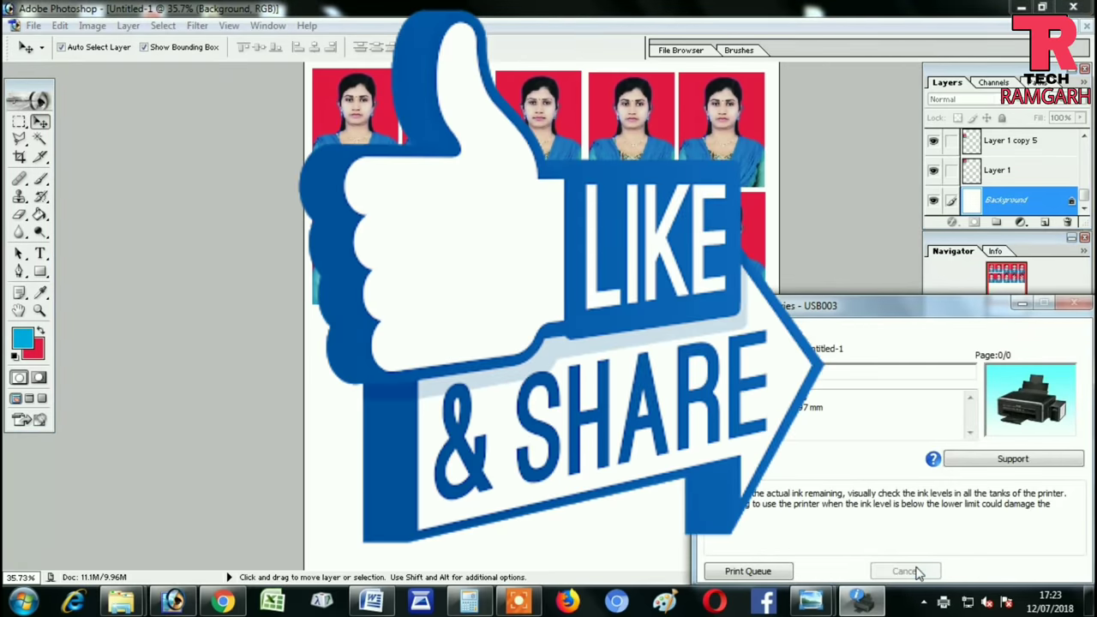